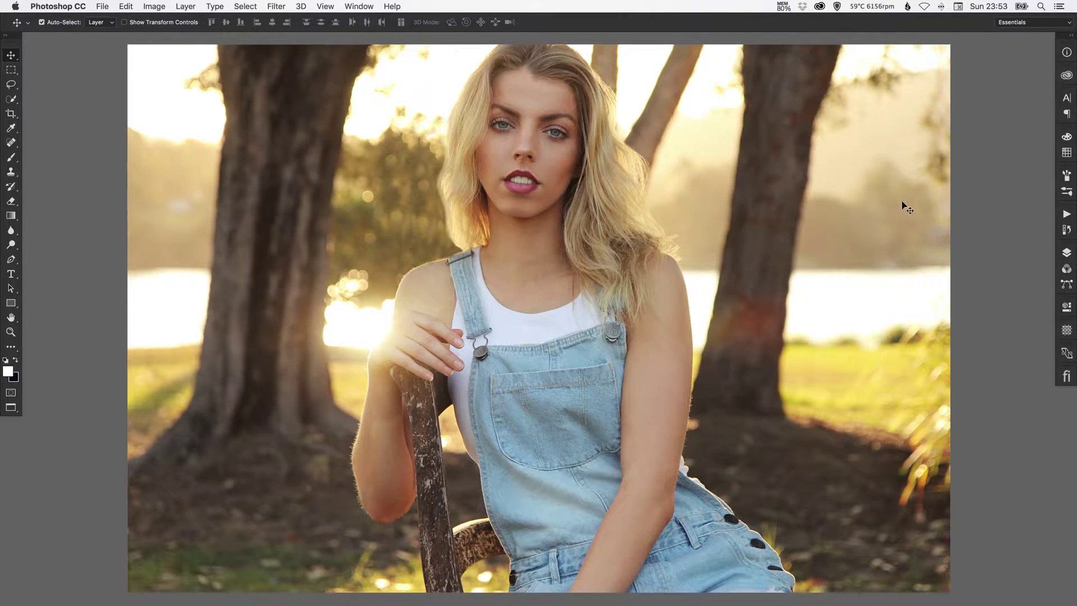
Show the Layers panel, which lists only the portrait's Background layer
{"action": "left_click", "coordinate": [1068, 255]}
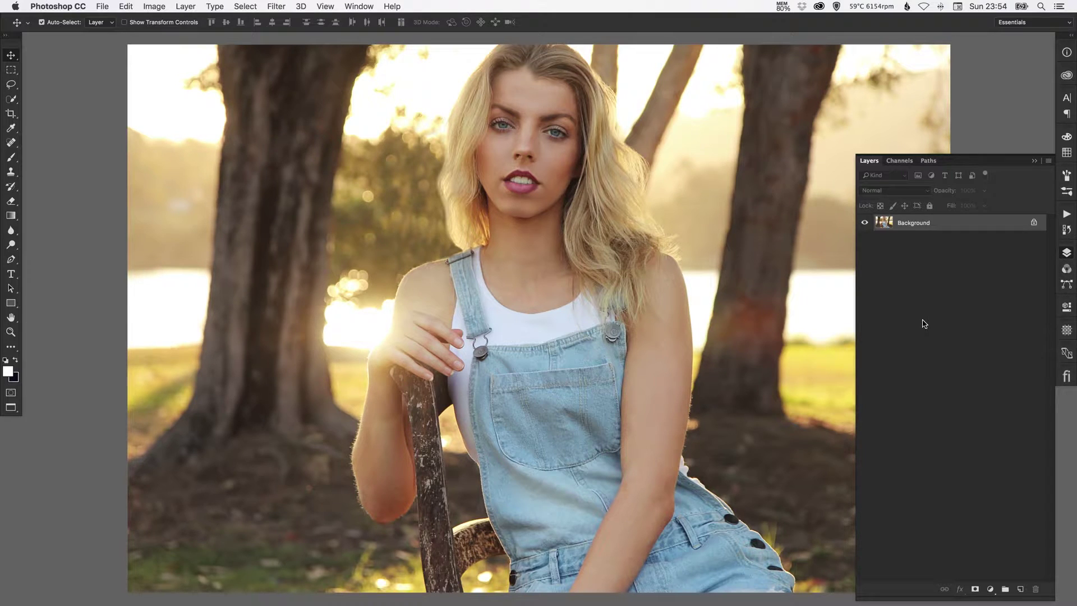
Add a Gradient Map adjustment layer above the portrait
{"action": "left_click", "coordinate": [991, 589]}
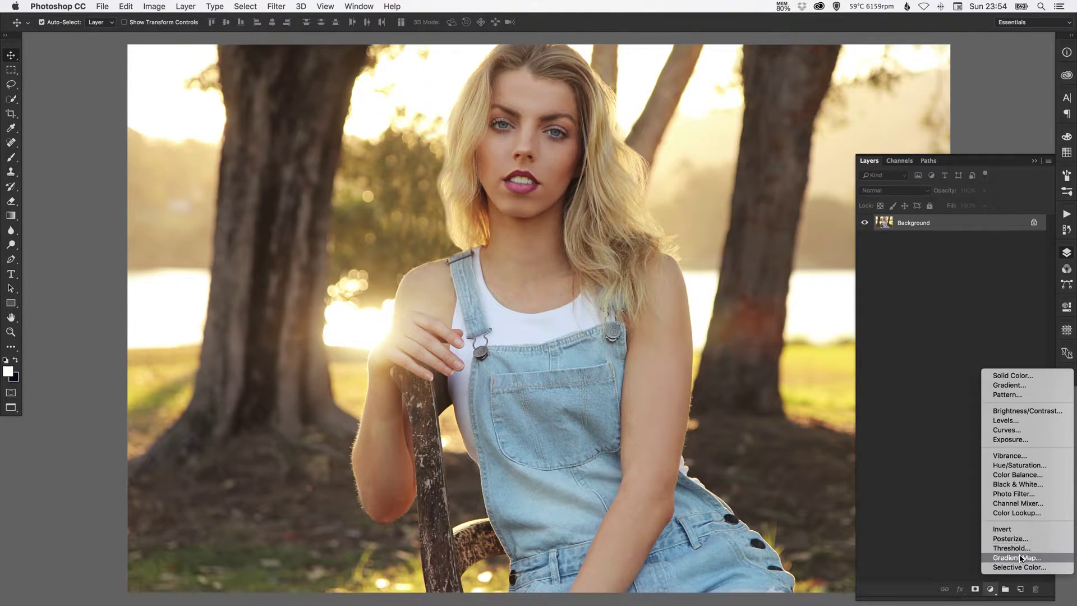
{"action": "left_click", "coordinate": [1004, 583]}
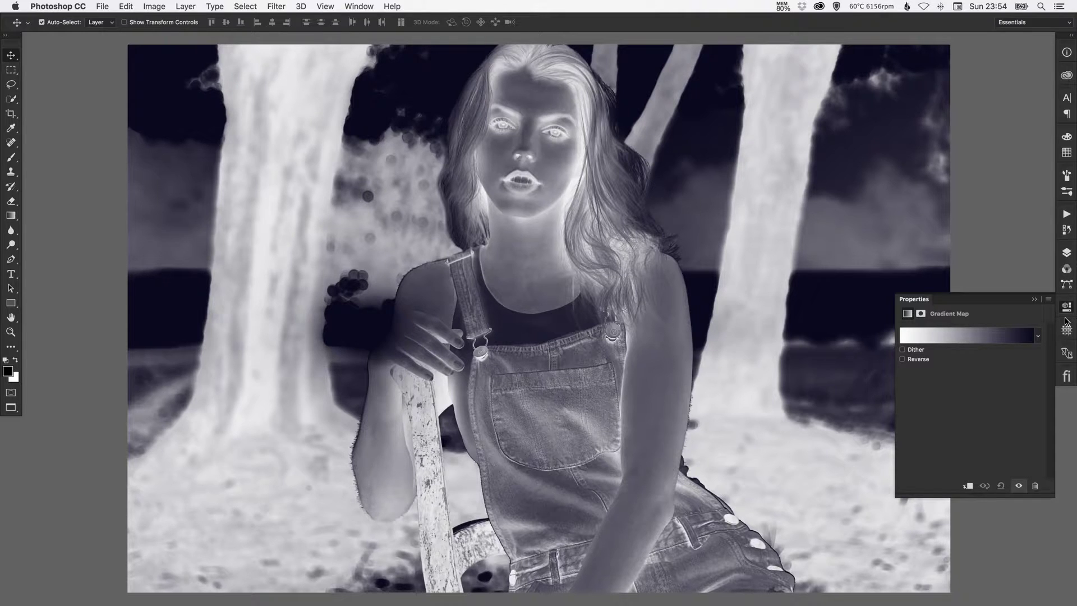
Set the gradient's left colour stop to a bright red
{"action": "left_click", "coordinate": [967, 335]}
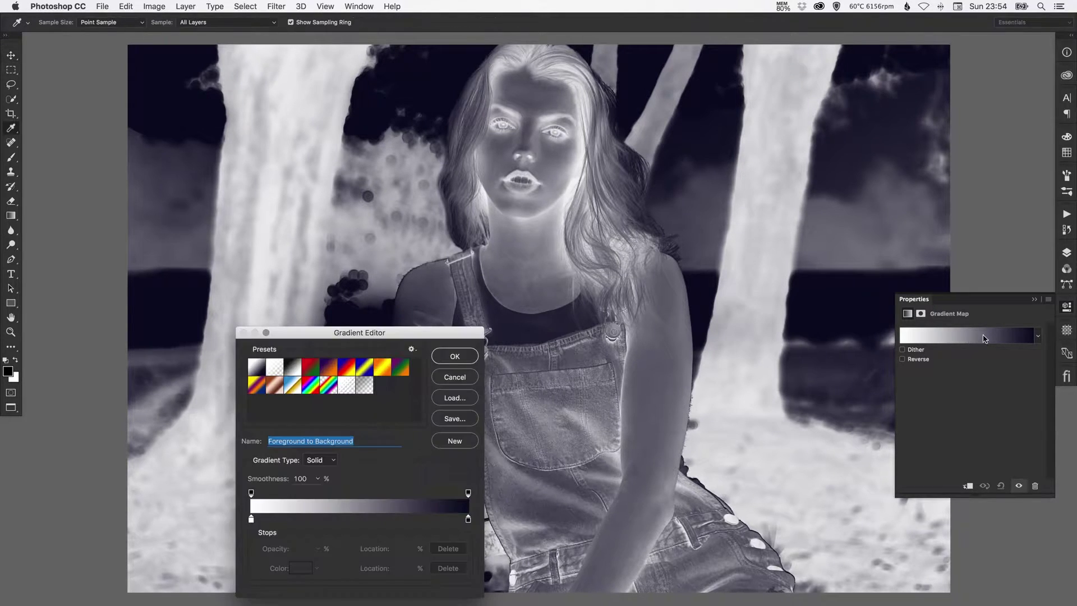
{"action": "left_click_drag", "start_coordinate": [367, 337], "coordinate": [910, 63]}
{"action": "left_click", "coordinate": [795, 246]}
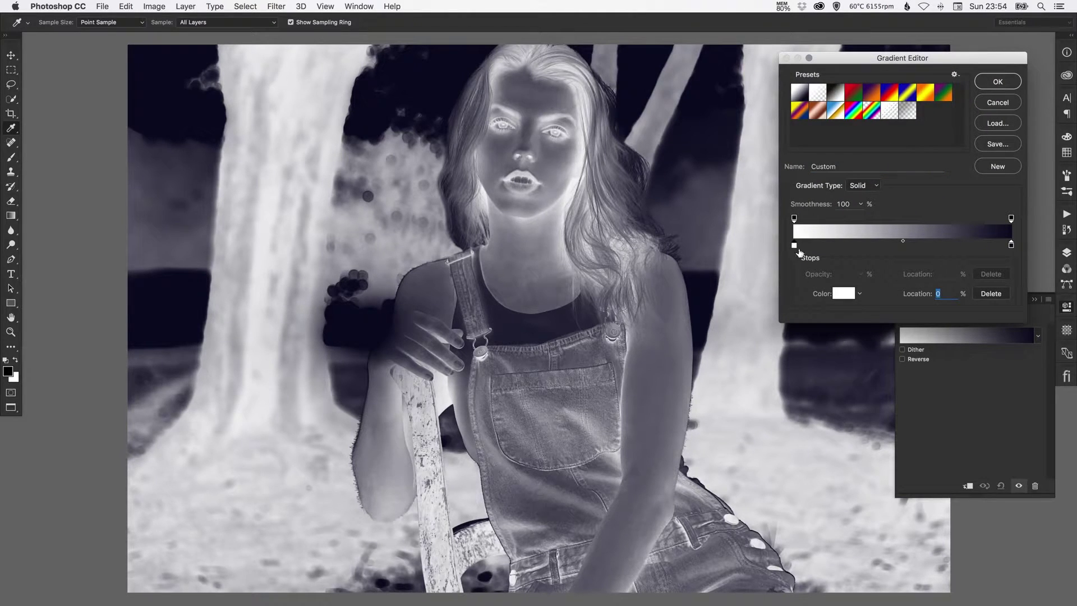
{"action": "left_click", "coordinate": [843, 293]}
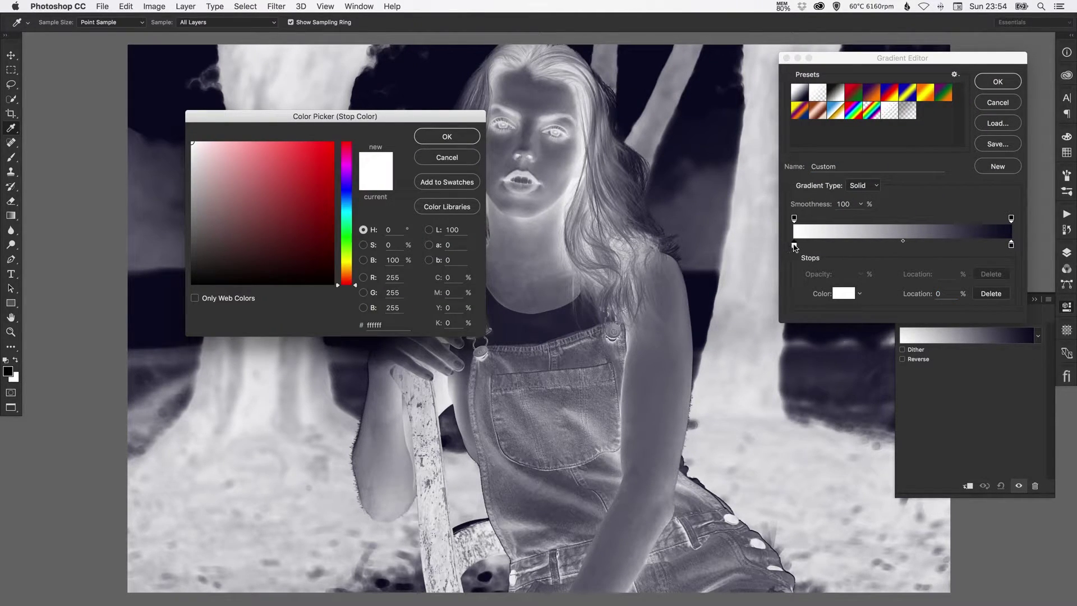
{"action": "left_click_drag", "start_coordinate": [357, 114], "coordinate": [266, 191]}
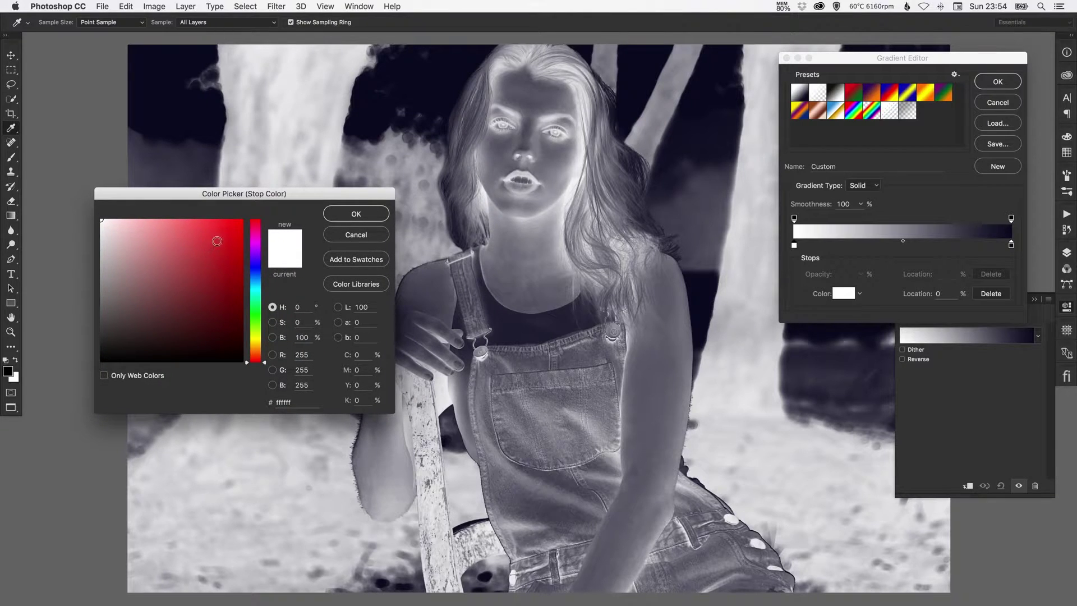
{"action": "left_click_drag", "start_coordinate": [217, 241], "coordinate": [229, 233]}
{"action": "left_click", "coordinate": [356, 214]}
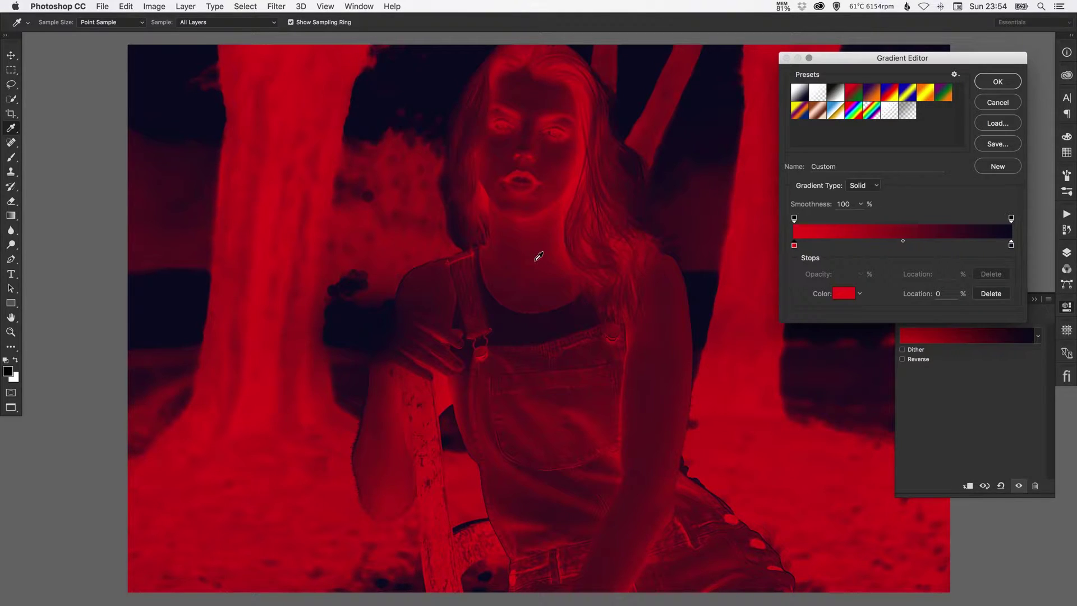
Set the right colour stop to dark red #370001 and accept the gradient
{"action": "left_click", "coordinate": [1011, 245]}
{"action": "left_click", "coordinate": [845, 293]}
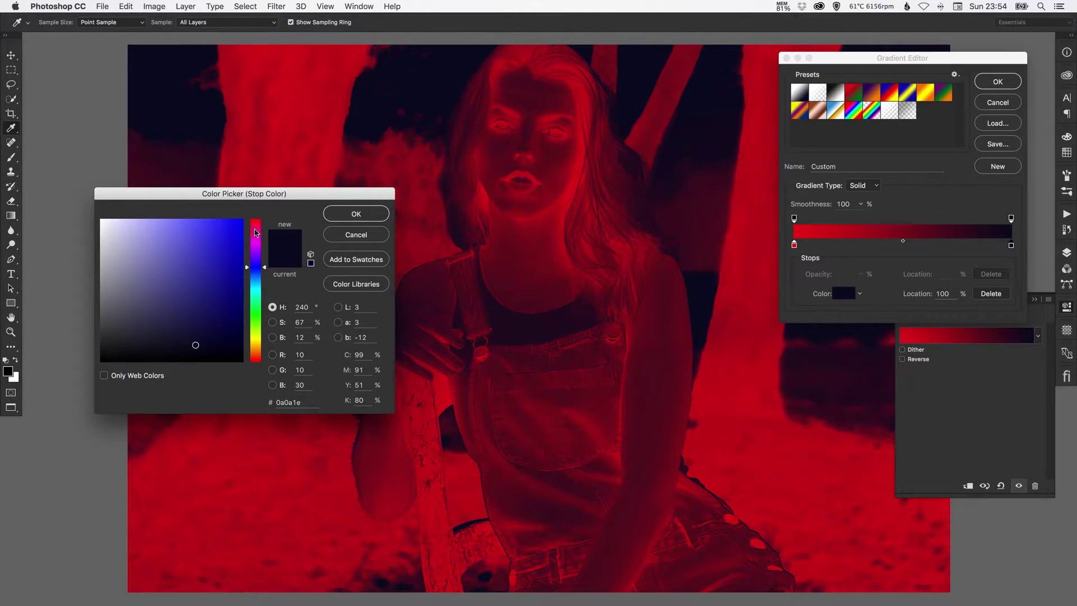
{"action": "left_click", "coordinate": [256, 222]}
{"action": "left_click_drag", "start_coordinate": [222, 265], "coordinate": [261, 332]}
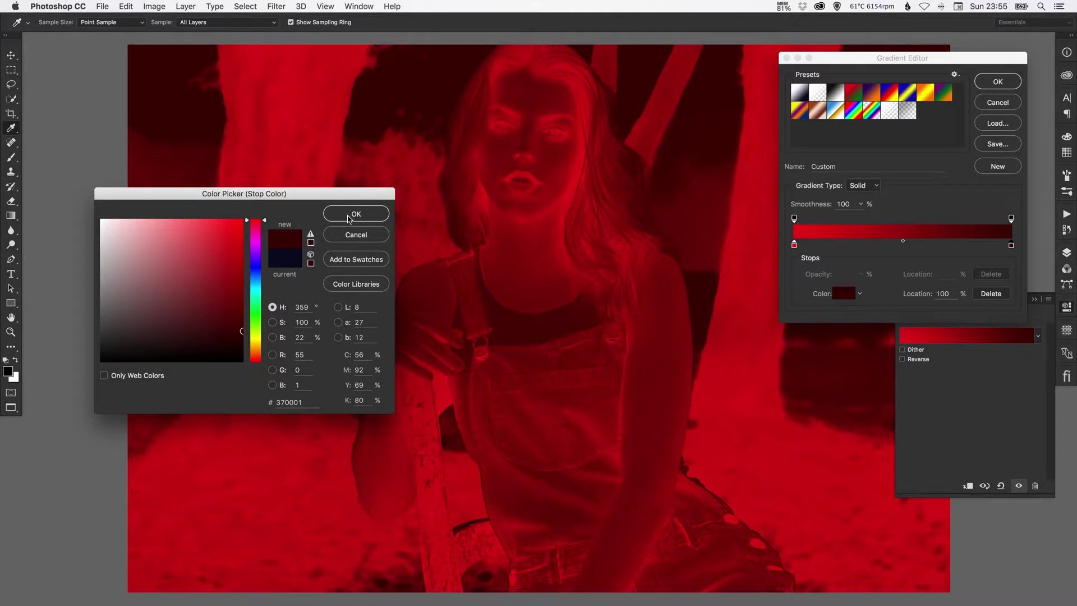
{"action": "left_click", "coordinate": [351, 212]}
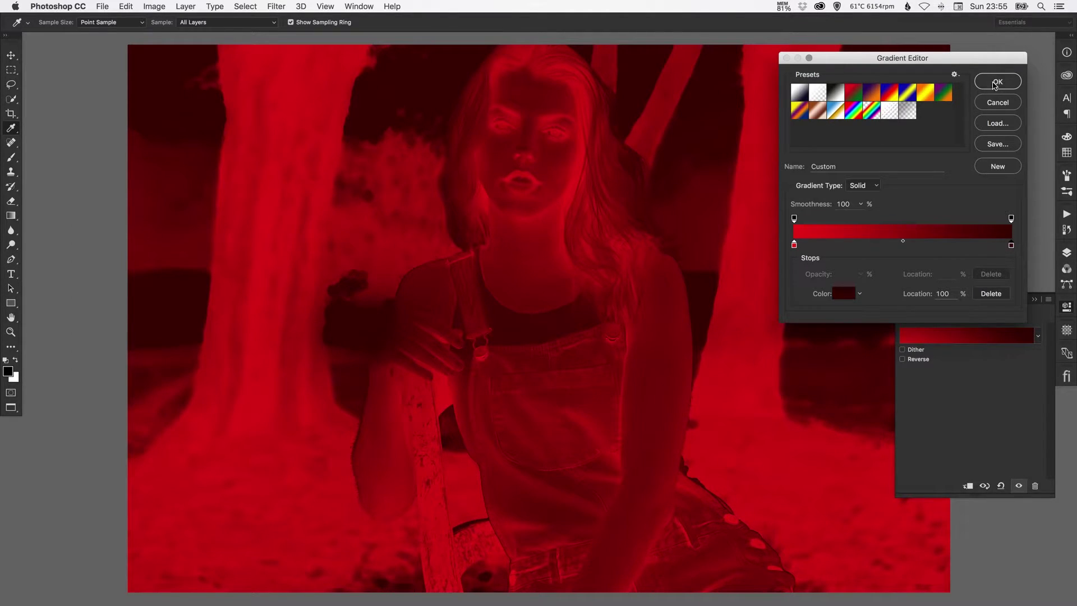
{"action": "left_click", "coordinate": [997, 84]}
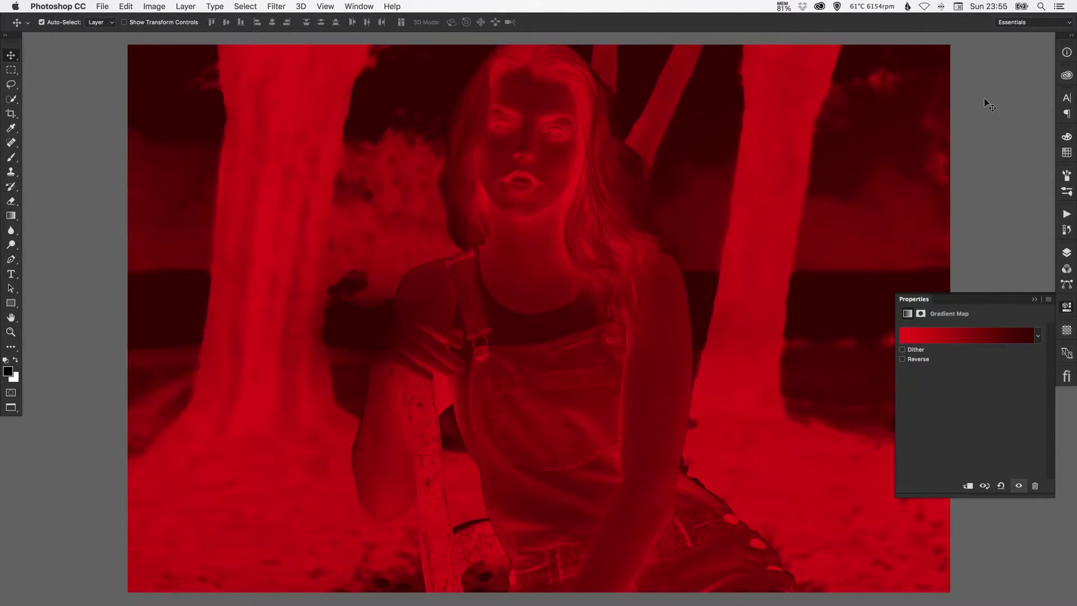
Turn on Reverse for the gradient map, comparing it with the unreversed version
{"action": "left_click", "coordinate": [903, 359]}
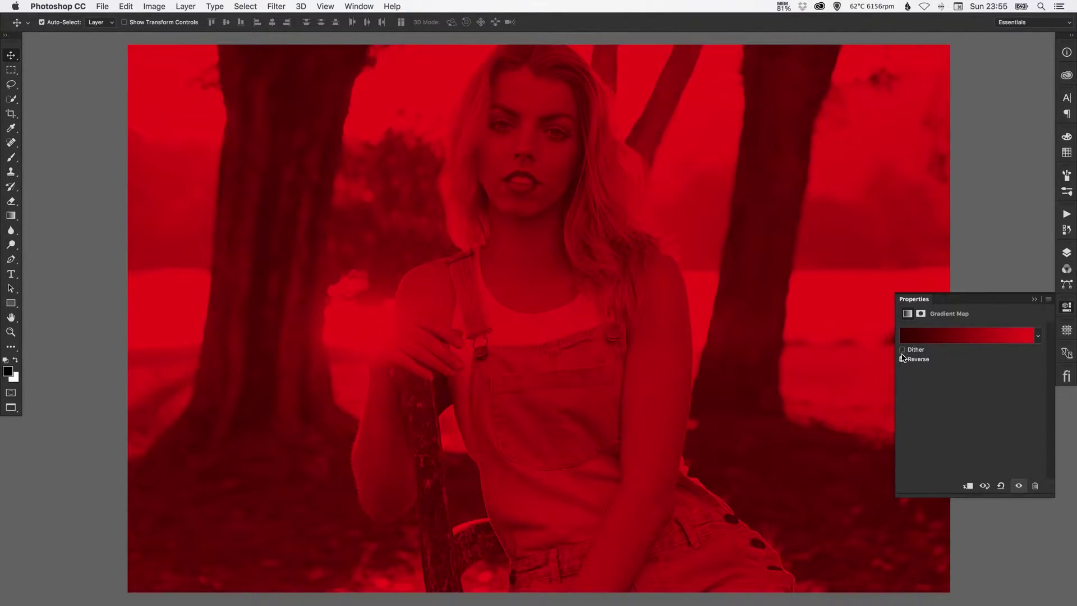
{"action": "left_click", "coordinate": [903, 360]}
{"action": "left_click", "coordinate": [903, 360]}
Slide the red left stop further into the gradient in the Gradient Editor
{"action": "left_click", "coordinate": [968, 337]}
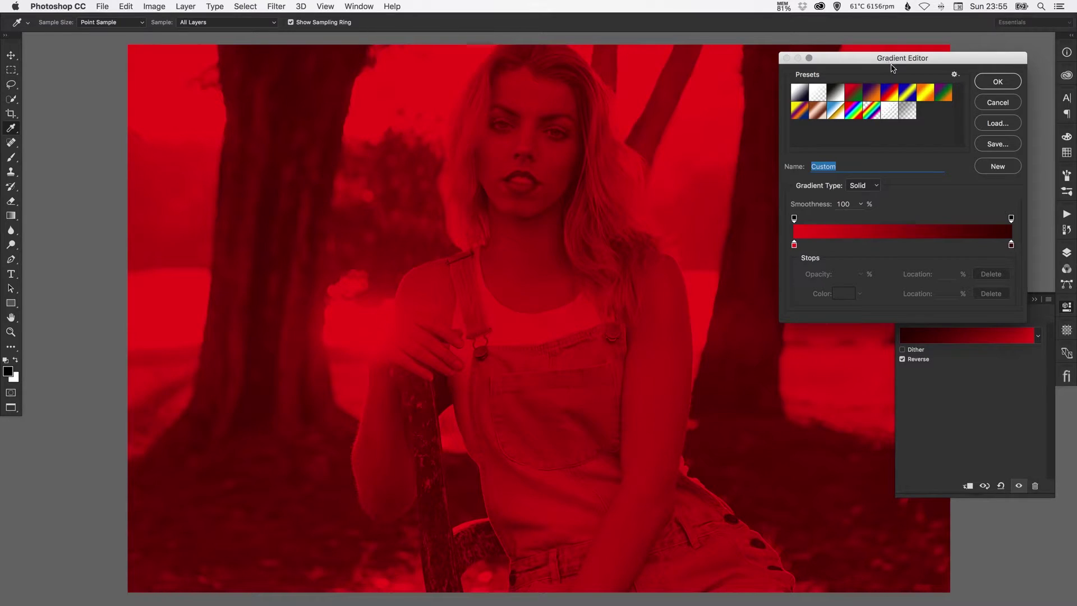
{"action": "left_click", "coordinate": [794, 245]}
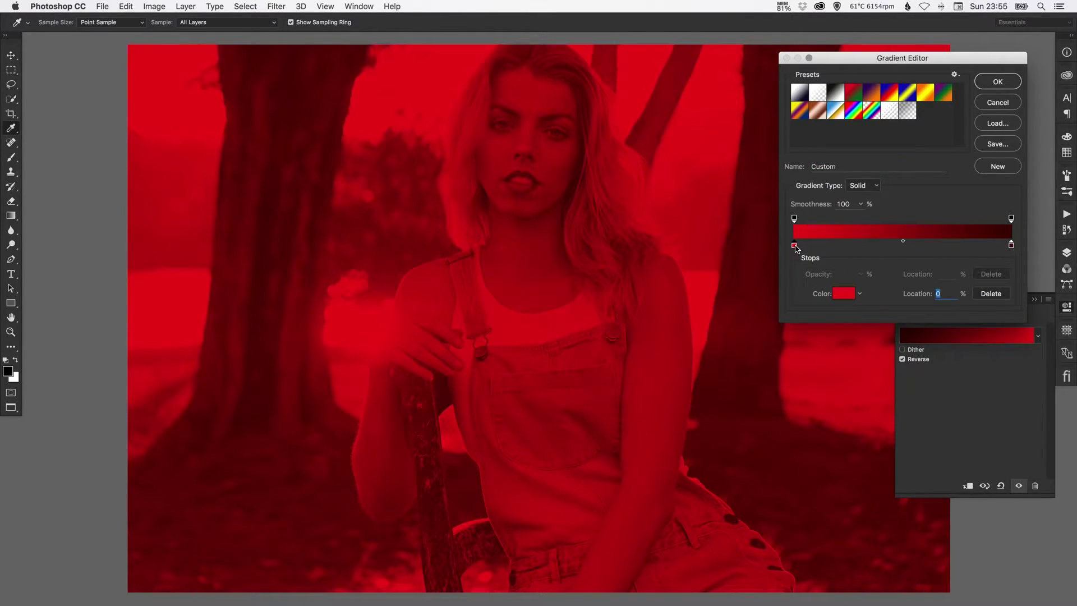
{"action": "left_click_drag", "start_coordinate": [795, 246], "coordinate": [781, 217]}
Accept the adjusted gradient and blend Gradient Map 1 in Screen mode
{"action": "left_click", "coordinate": [989, 82]}
{"action": "left_click", "coordinate": [1066, 252]}
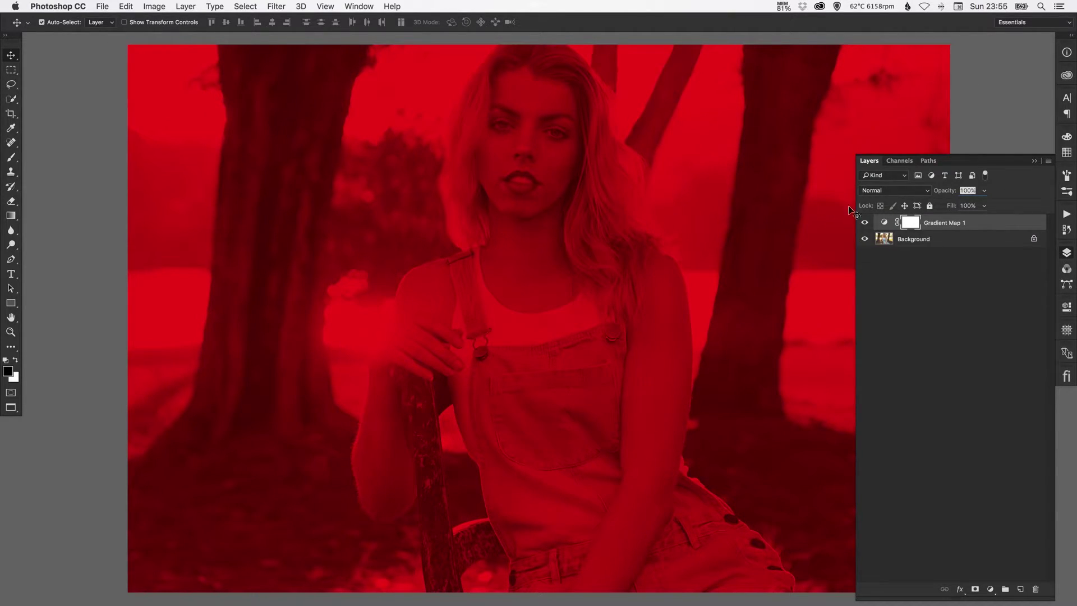
{"action": "left_click", "coordinate": [888, 194]}
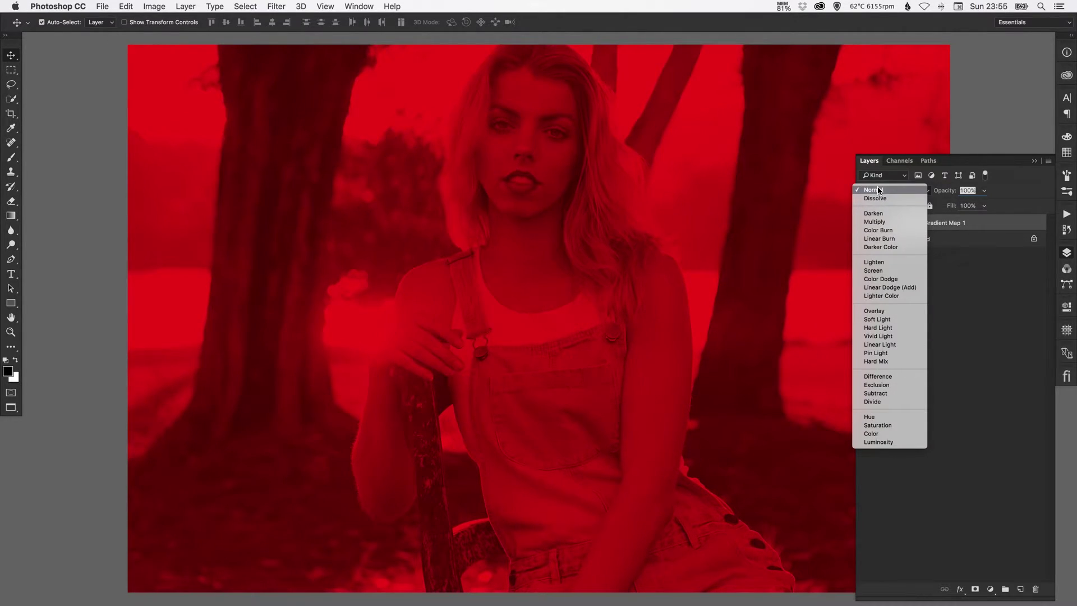
{"action": "left_click", "coordinate": [891, 271]}
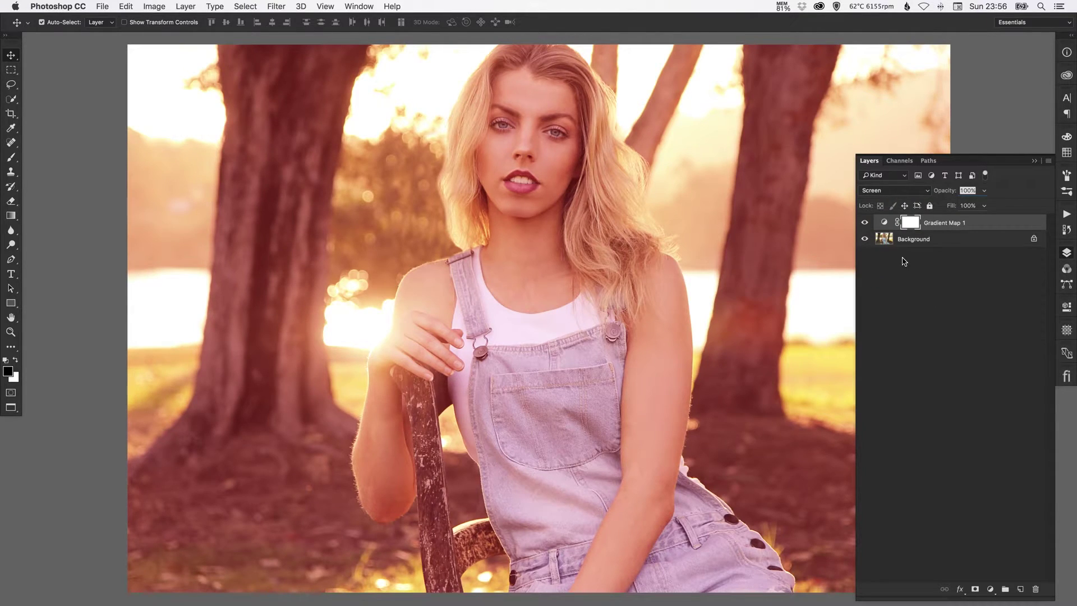
Toggle Gradient Map 1's visibility to compare the Screen glow with the original
{"action": "left_click", "coordinate": [864, 223]}
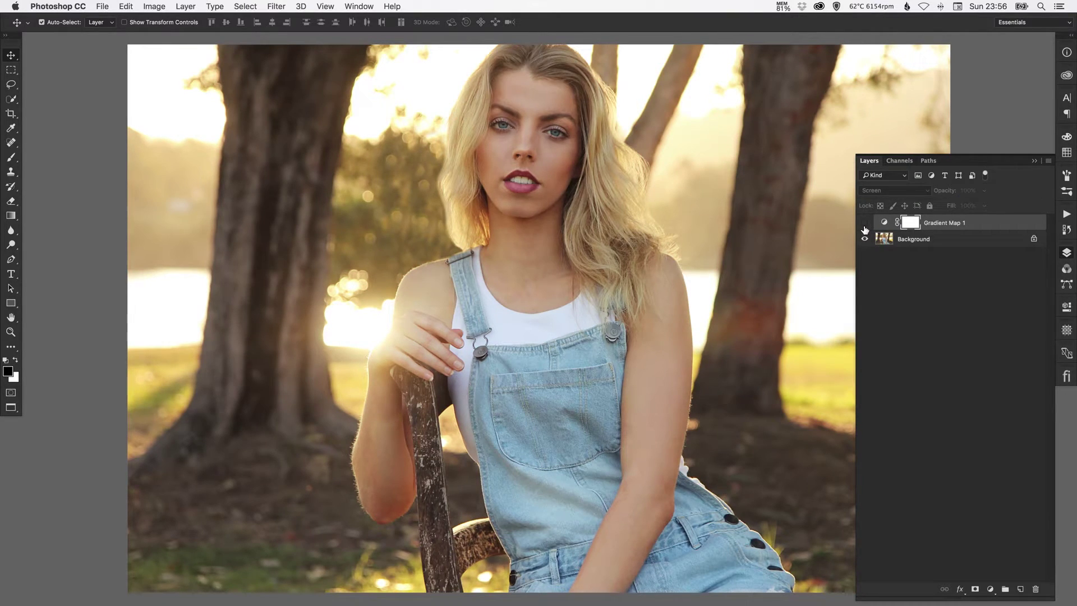
{"action": "left_click", "coordinate": [865, 224]}
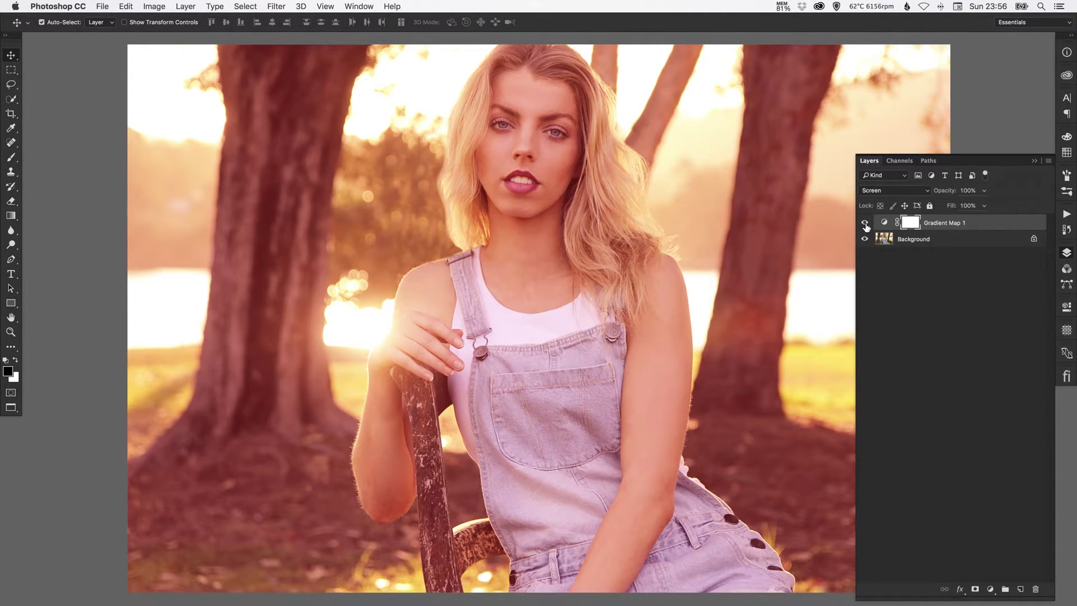
{"action": "left_click", "coordinate": [865, 224]}
{"action": "left_click", "coordinate": [865, 224]}
Add empty Layer 1 and make magenta #f00ea3 the foreground colour
{"action": "left_click", "coordinate": [1021, 590]}
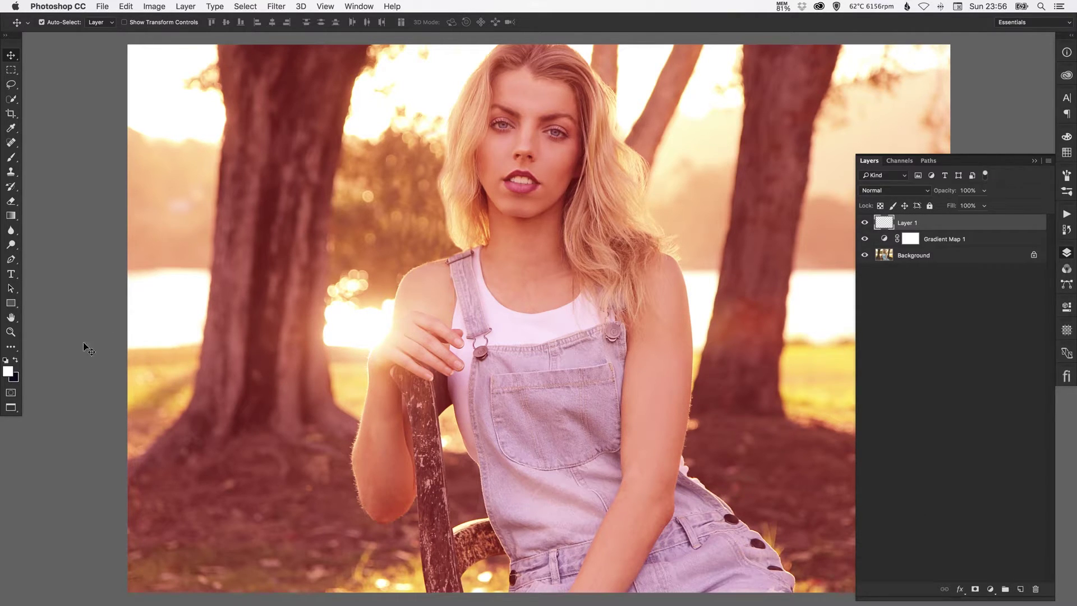
{"action": "left_click", "coordinate": [9, 371]}
{"action": "left_click", "coordinate": [256, 235]}
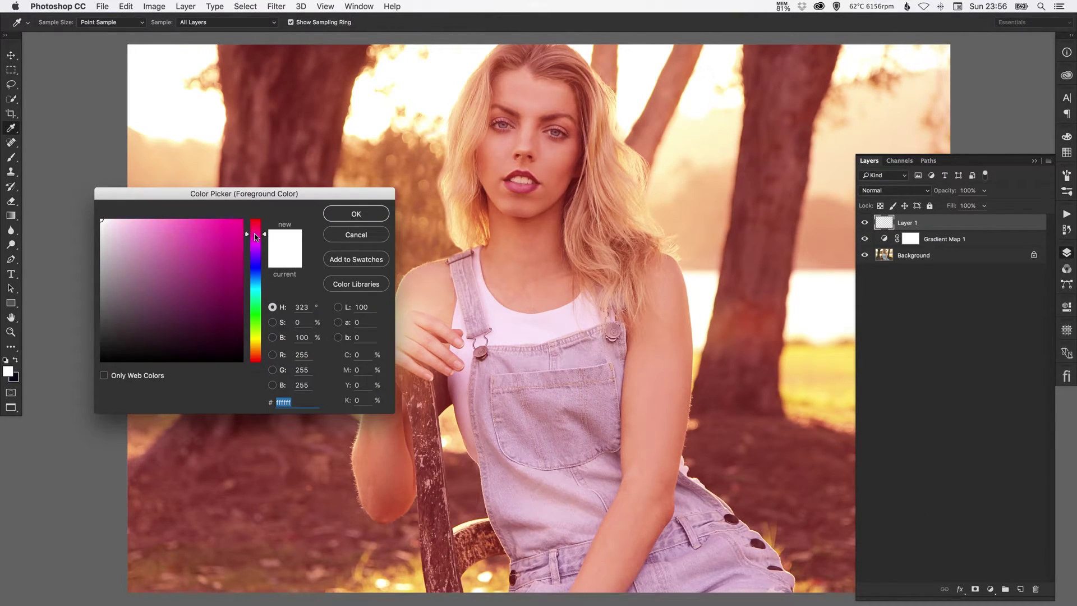
{"action": "left_click", "coordinate": [231, 225]}
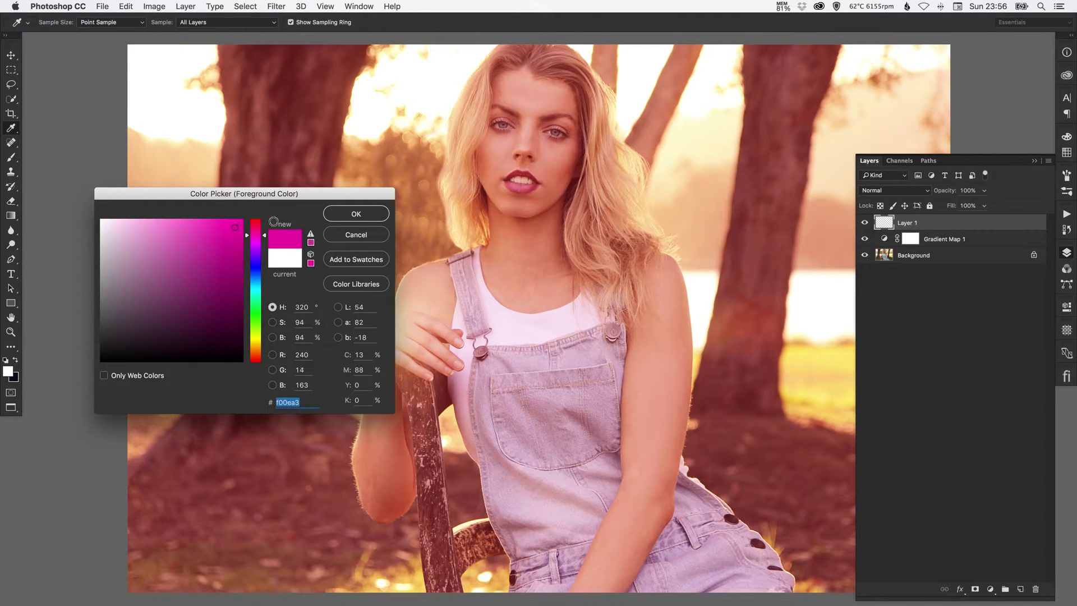
{"action": "left_click", "coordinate": [357, 214]}
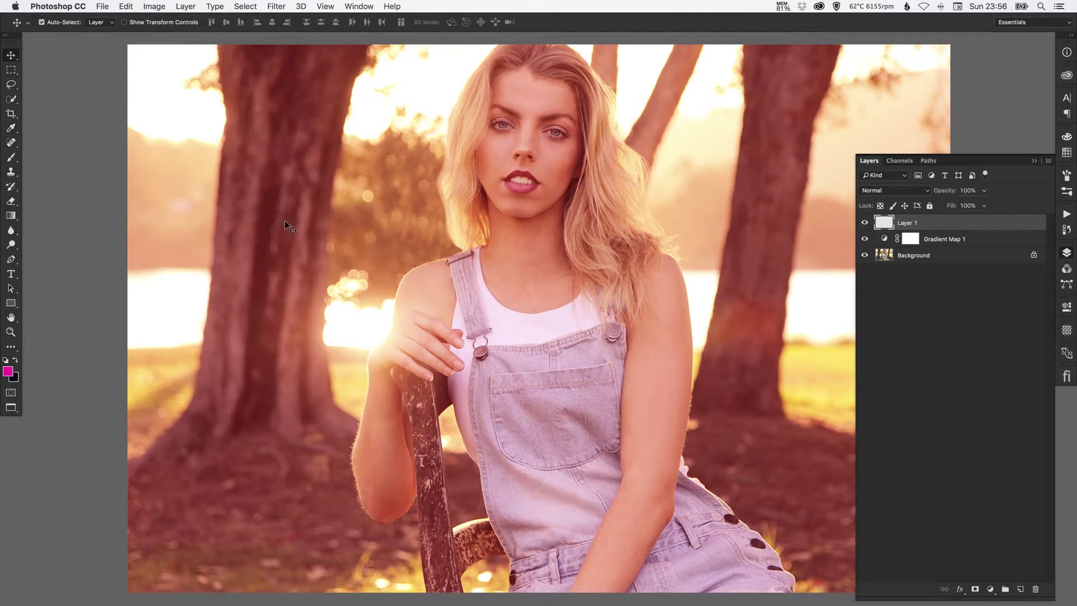
{"action": "left_click", "coordinate": [11, 158]}
Choose a soft round brush tip and enlarge the brush to 1800 px
{"action": "left_click", "coordinate": [56, 23]}
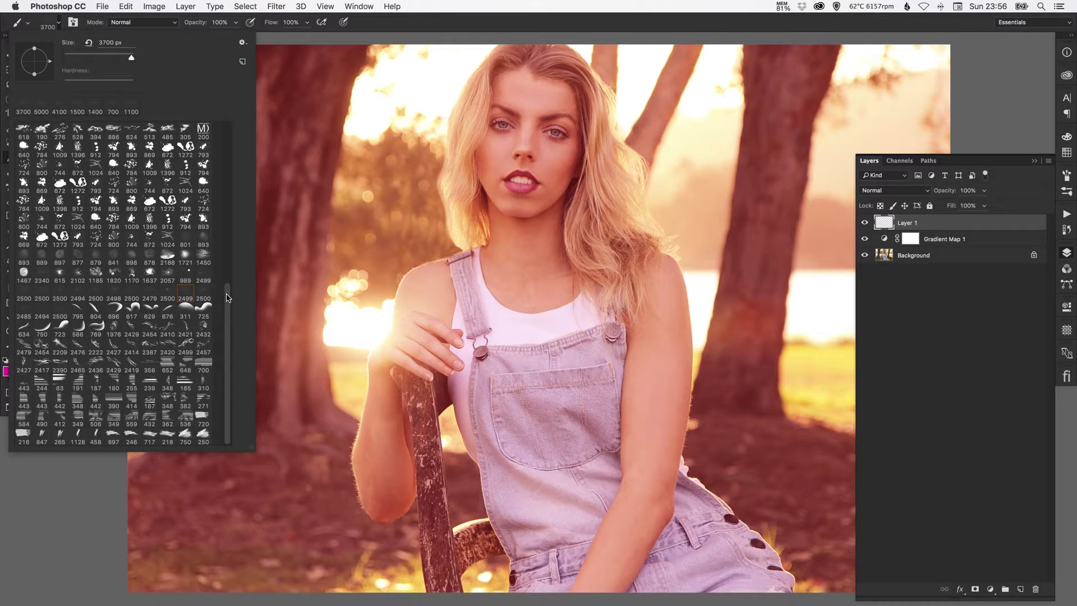
{"action": "left_click_drag", "start_coordinate": [229, 299], "coordinate": [228, 112]}
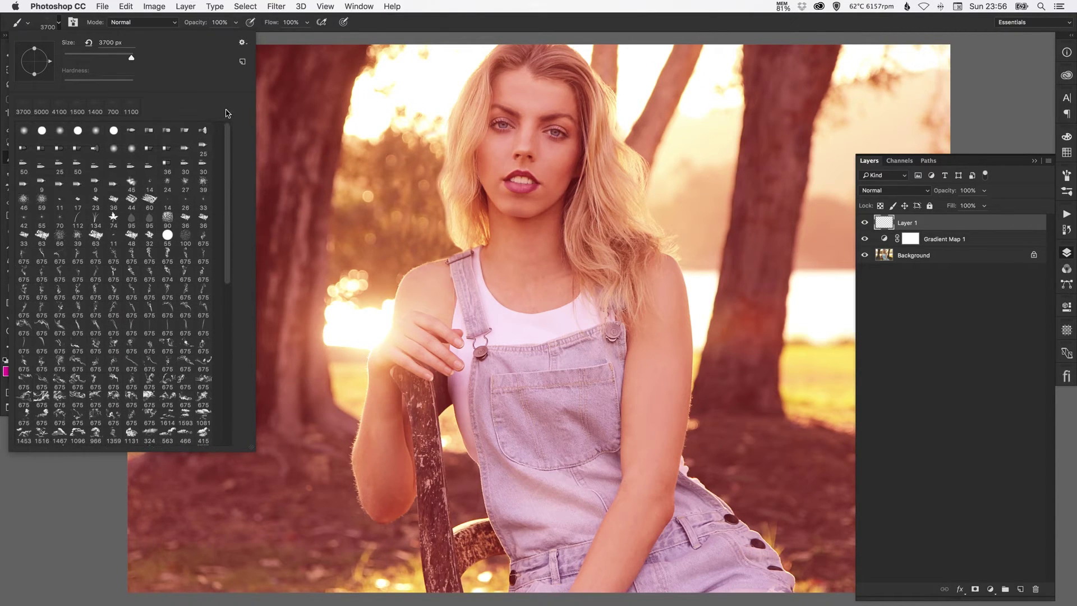
{"action": "left_click", "coordinate": [96, 131]}
{"action": "left_click", "coordinate": [99, 72]}
{"action": "left_click_drag", "start_coordinate": [131, 58], "coordinate": [115, 58]}
{"action": "left_click", "coordinate": [382, 276]}
{"action": "key", "text": "bracketright"}
{"action": "key", "text": "bracketright"}
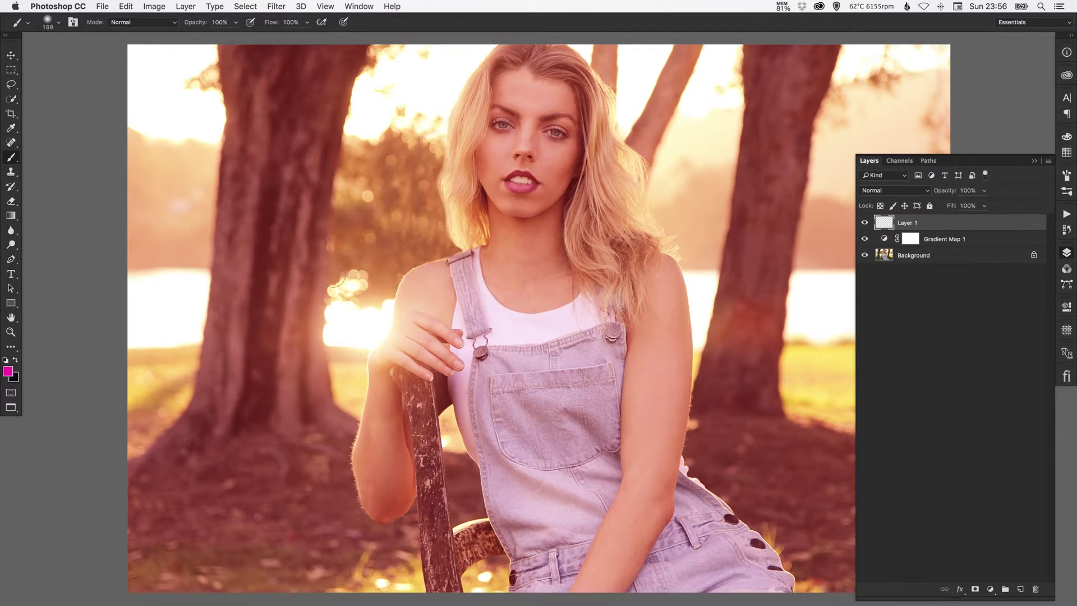
{"action": "key", "text": "bracketright"}
{"action": "key", "text": "bracketright"}
{"action": "key", "text": "bracketright"}
{"action": "key", "text": "bracketright"}
{"action": "key", "text": "bracketright"}
{"action": "key", "text": "bracketright"}
{"action": "key", "text": "bracketright"}
{"action": "key", "text": "bracketright"}
{"action": "key", "text": "bracketright"}
{"action": "key", "text": "bracketright"}
{"action": "key", "text": "bracketright"}
{"action": "key", "text": "bracketright"}
{"action": "key", "text": "bracketright"}
With a 2400 px brush, paint magenta over the lower-left area and upper-right trees
{"action": "key", "text": "super+minus"}
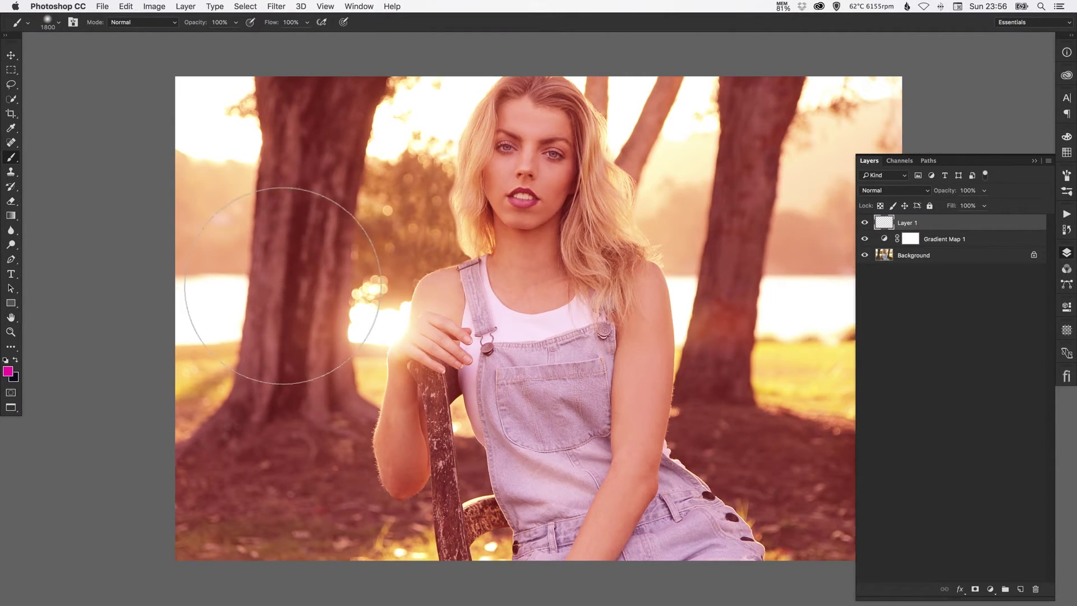
{"action": "key", "text": "bracketright"}
{"action": "key", "text": "bracketright"}
{"action": "key", "text": "bracketright"}
{"action": "key", "text": "bracketright"}
{"action": "key", "text": "bracketright"}
{"action": "key", "text": "bracketright"}
{"action": "key", "text": "super+minus"}
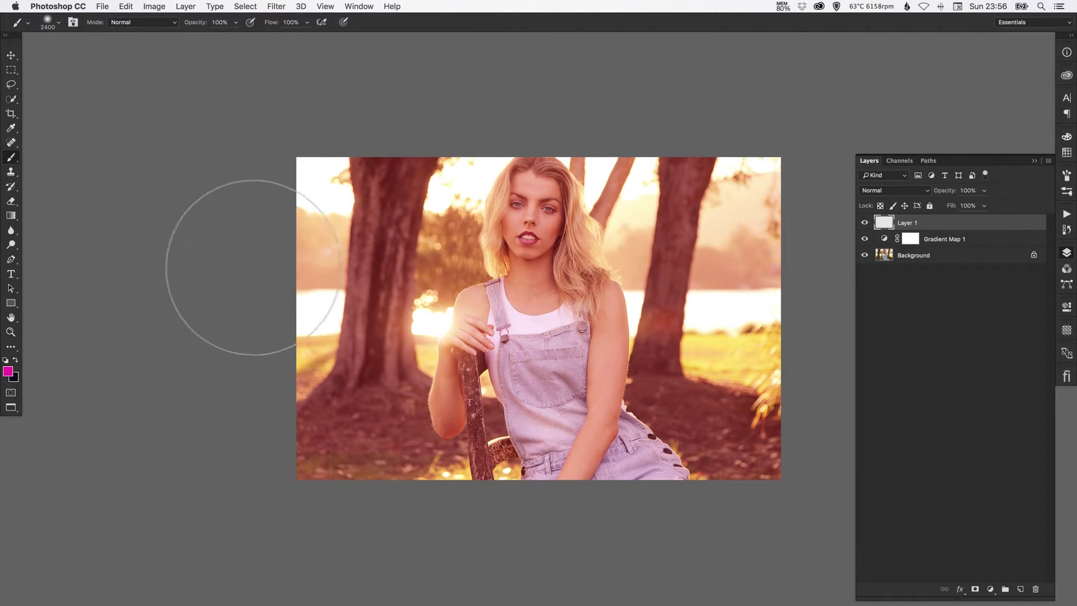
{"action": "left_click_drag", "start_coordinate": [228, 312], "coordinate": [393, 533]}
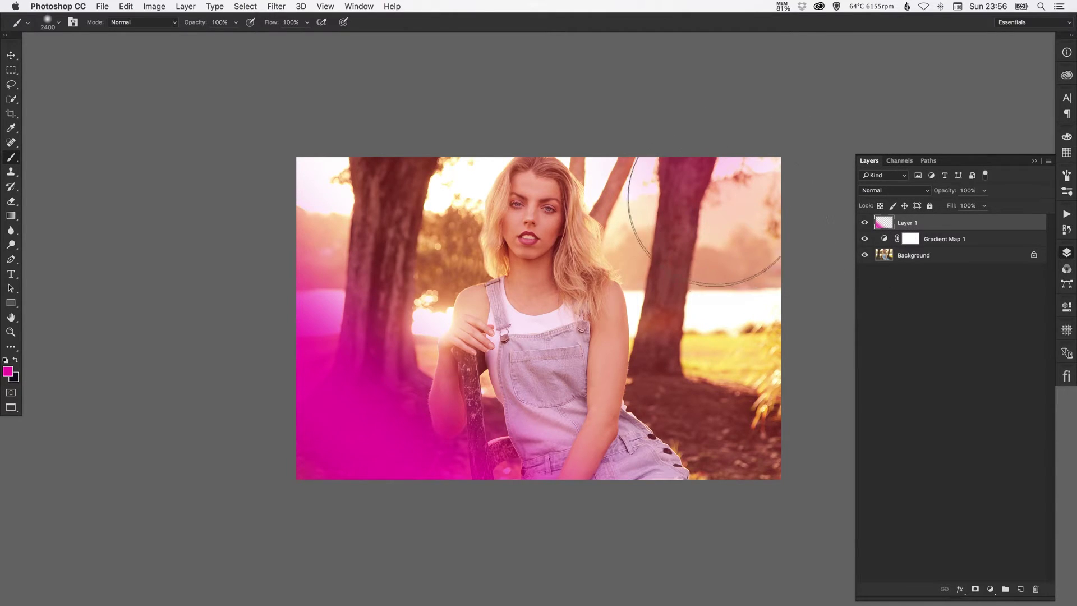
{"action": "mouse_move", "coordinate": [674, 191]}
{"action": "left_mouse_down"}
{"action": "mouse_move", "coordinate": [740, 339]}
{"action": "mouse_move", "coordinate": [746, 393]}
{"action": "mouse_move", "coordinate": [684, 449]}
{"action": "mouse_move", "coordinate": [577, 393]}
{"action": "left_mouse_up"}
{"action": "key", "text": "v"}
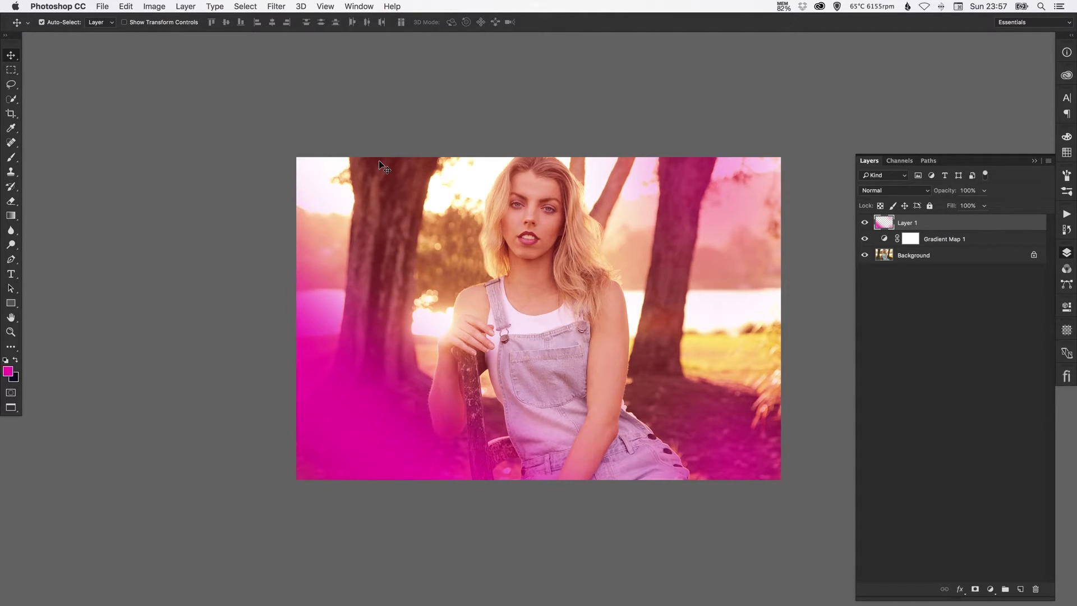
Set Layer 1's blend mode to Soft Light
{"action": "left_click", "coordinate": [896, 193]}
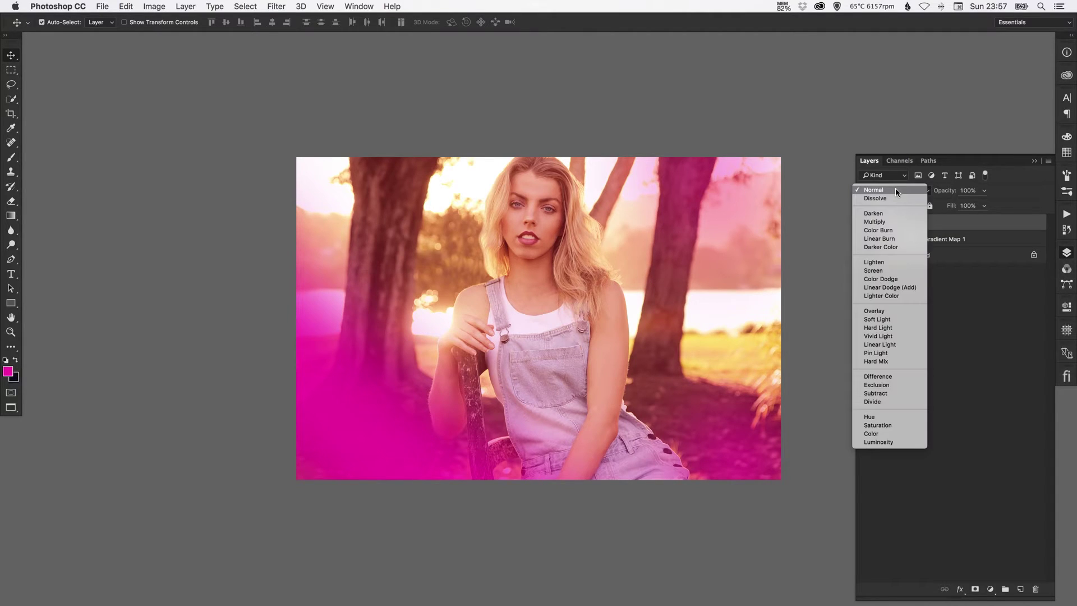
{"action": "left_click", "coordinate": [888, 321]}
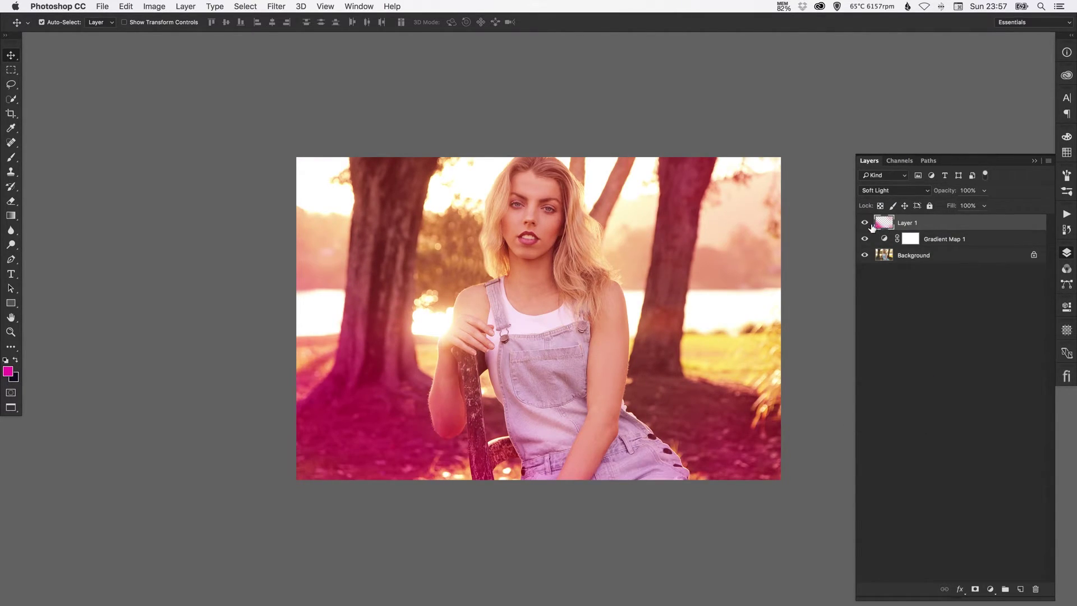
{"action": "key", "text": "super"}
{"action": "key", "text": "super+equal"}
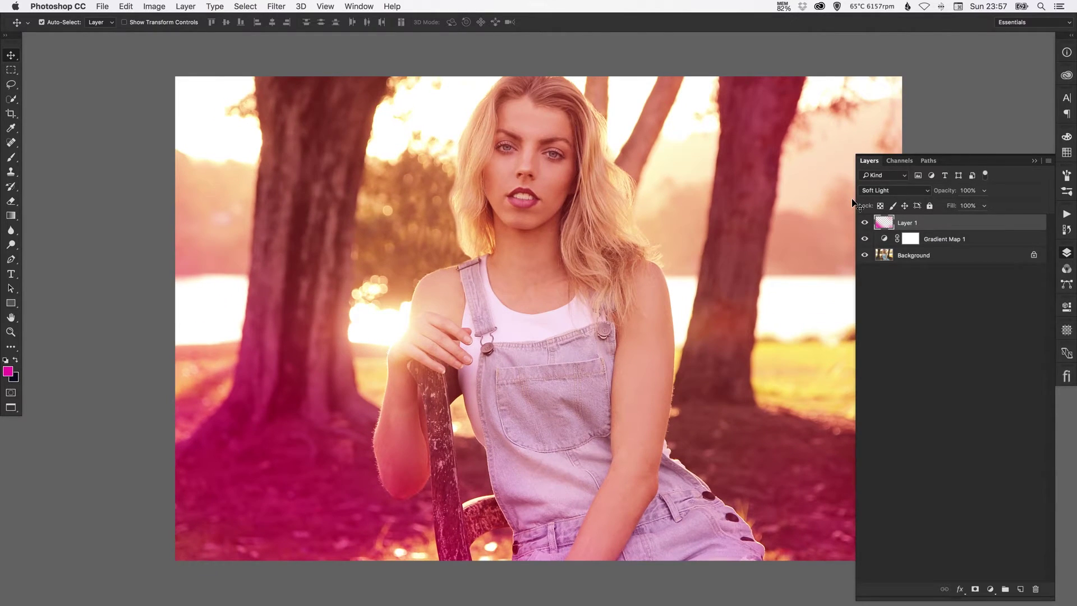
Compare the photo with and without Layer 1, then lower its opacity to 71%
{"action": "left_click", "coordinate": [864, 223]}
{"action": "left_click", "coordinate": [865, 227]}
{"action": "left_click", "coordinate": [865, 225]}
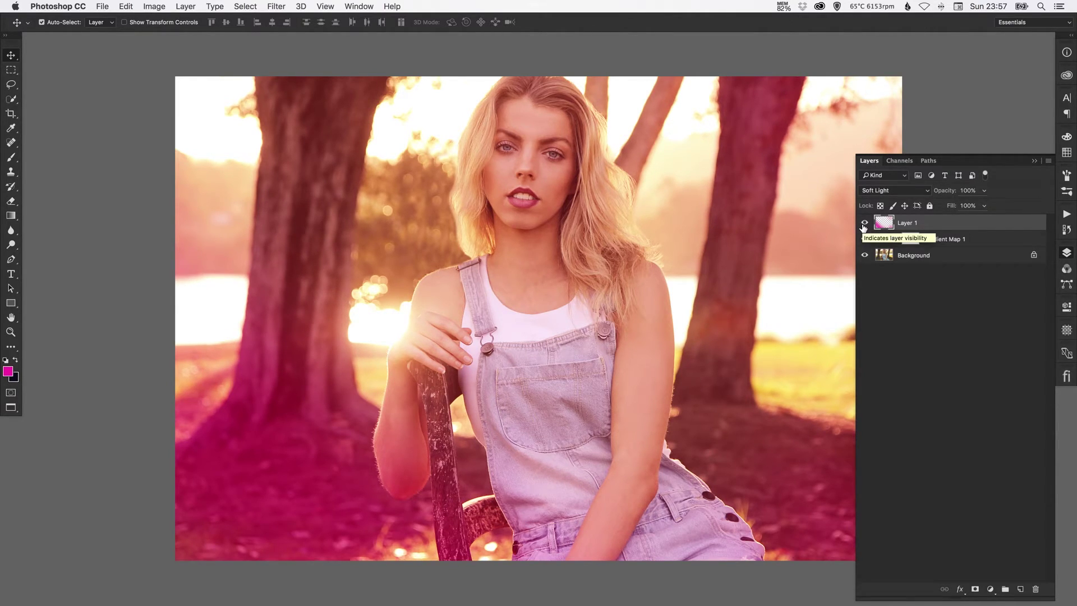
{"action": "left_click", "coordinate": [984, 190]}
{"action": "mouse_move", "coordinate": [979, 206]}
{"action": "left_mouse_down"}
{"action": "mouse_move", "coordinate": [959, 207]}
{"action": "mouse_move", "coordinate": [968, 207]}
{"action": "left_mouse_up"}
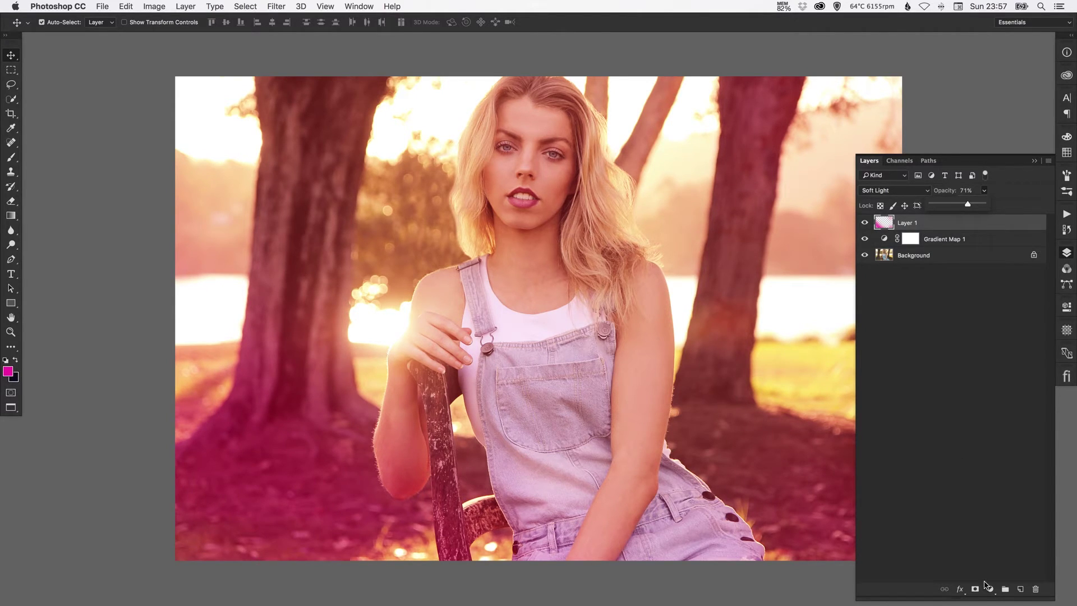
Add a new Layer 2 and set the foreground colour to red #f1112b
{"action": "left_click", "coordinate": [1020, 589]}
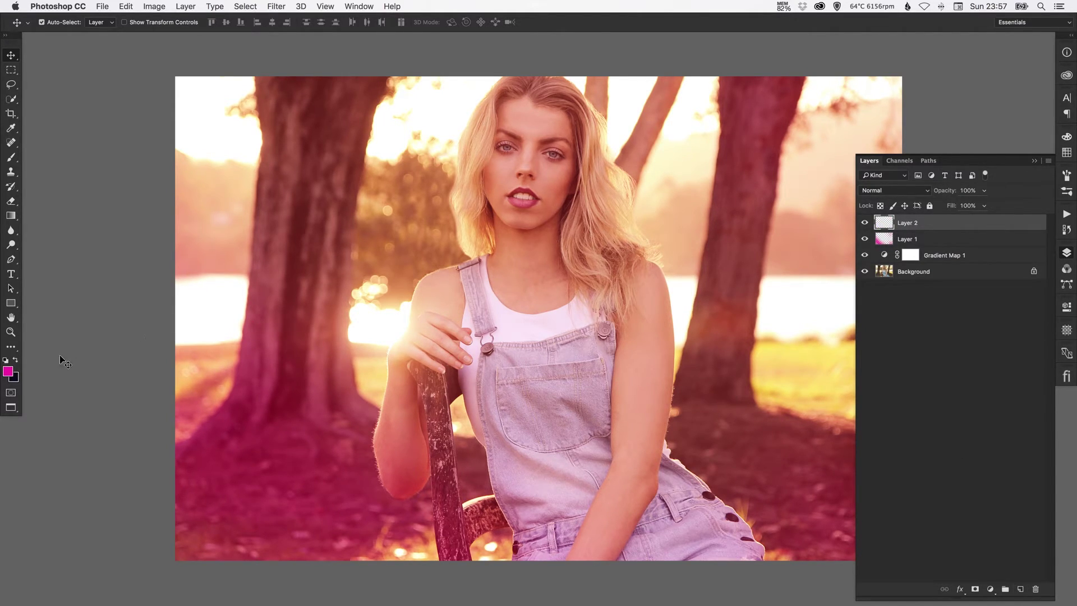
{"action": "left_click", "coordinate": [9, 372]}
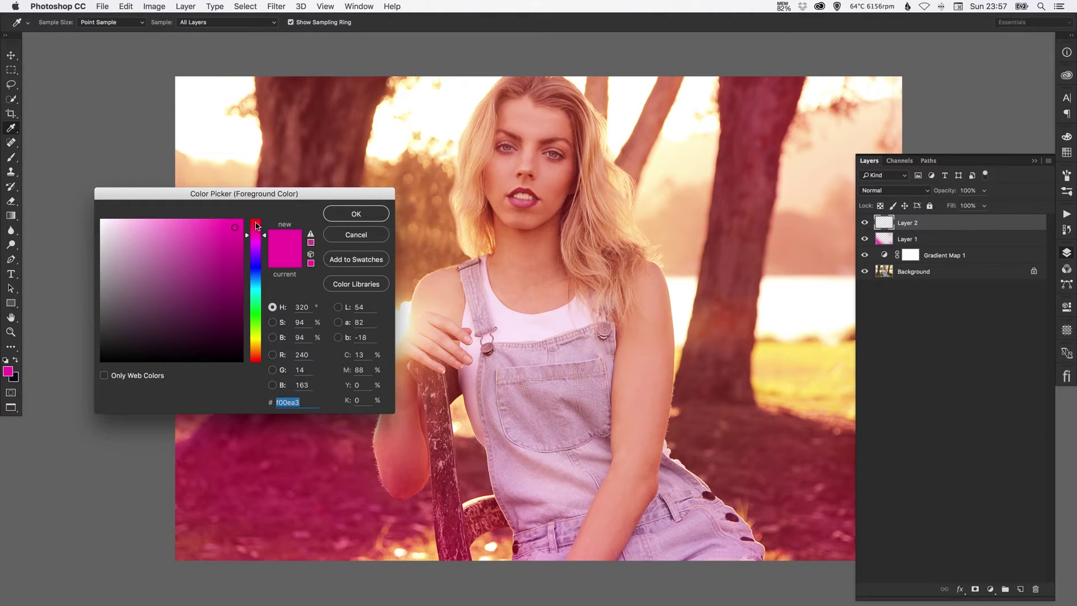
{"action": "left_click_drag", "start_coordinate": [257, 225], "coordinate": [257, 222]}
{"action": "left_click", "coordinate": [233, 226]}
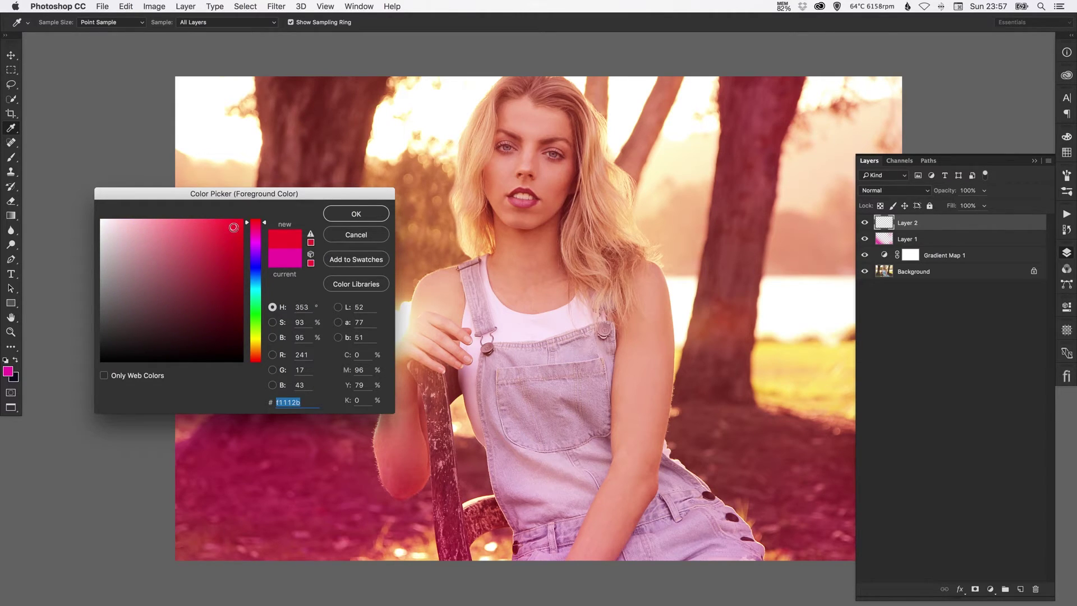
{"action": "left_click", "coordinate": [342, 215]}
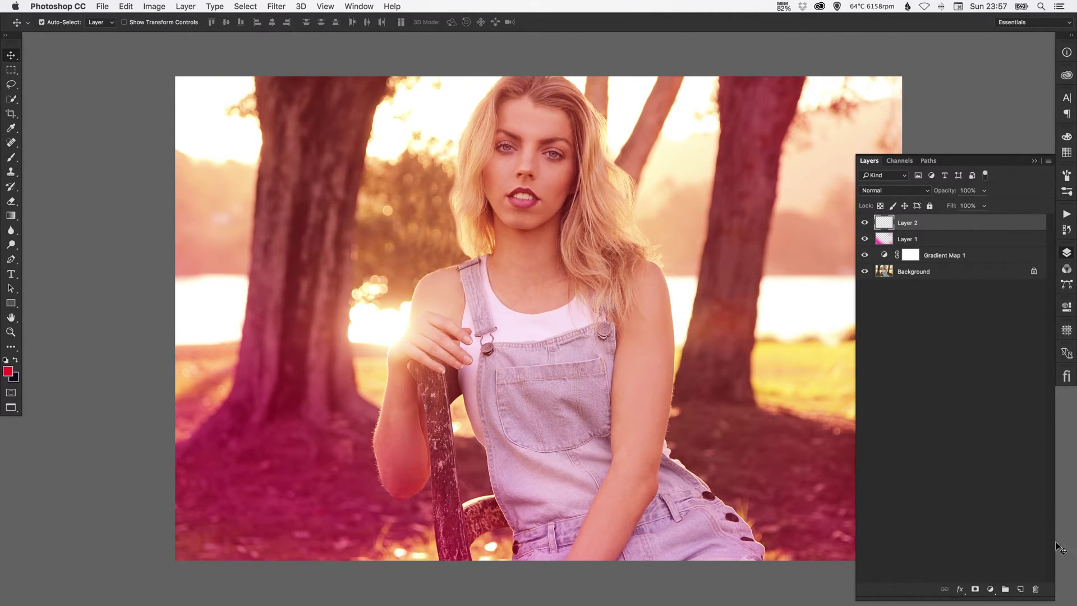
Brush soft red into the bottom-left corner, across the bottom, and the top-left corner
{"action": "key", "text": "b"}
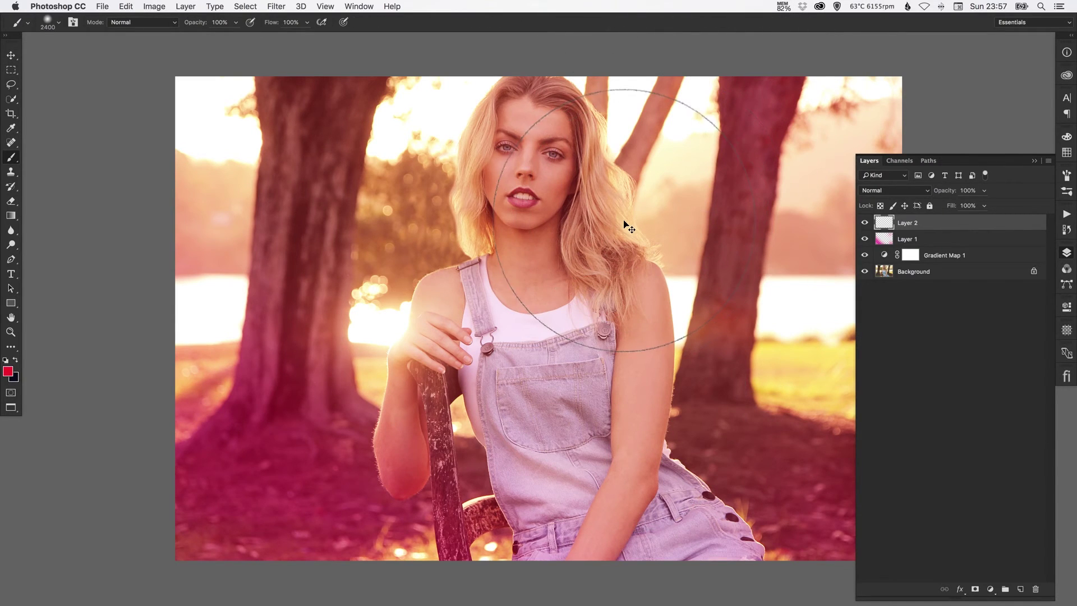
{"action": "key", "text": "super+minus"}
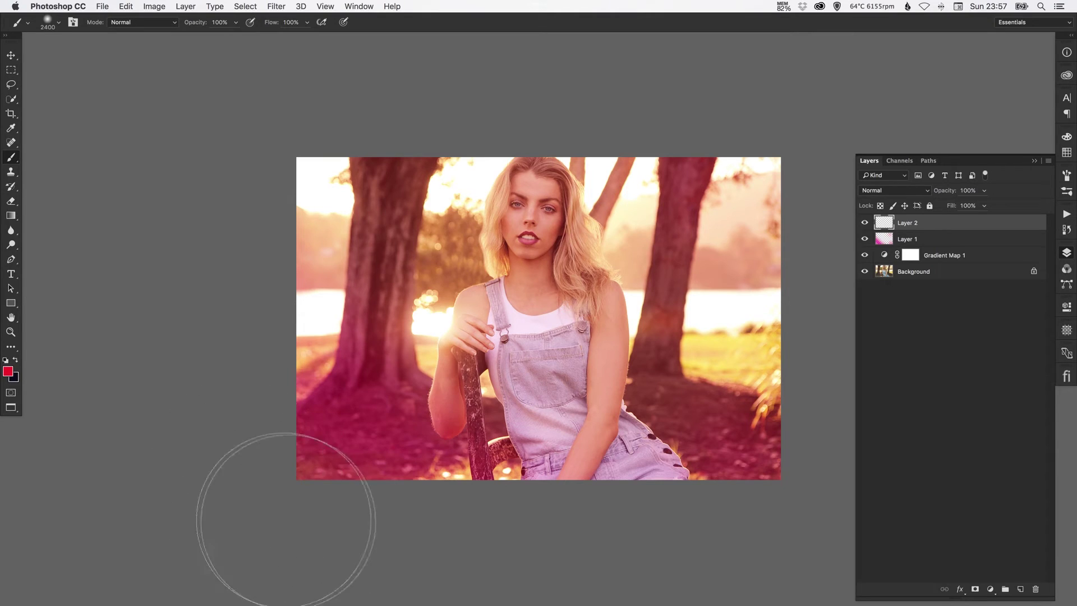
{"action": "left_click_drag", "start_coordinate": [207, 409], "coordinate": [300, 469]}
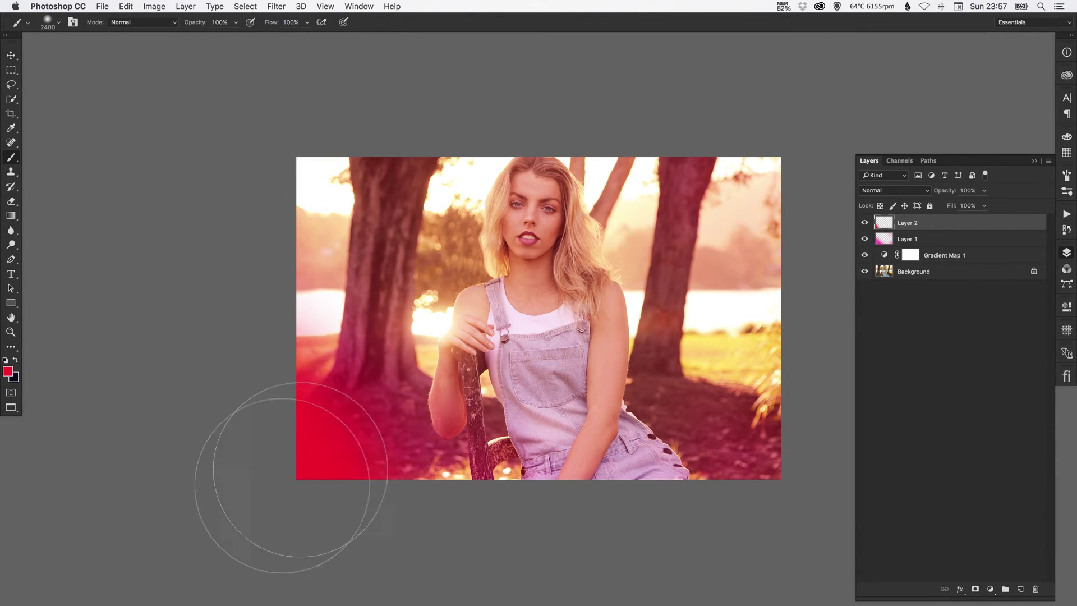
{"action": "left_click_drag", "start_coordinate": [589, 536], "coordinate": [662, 524]}
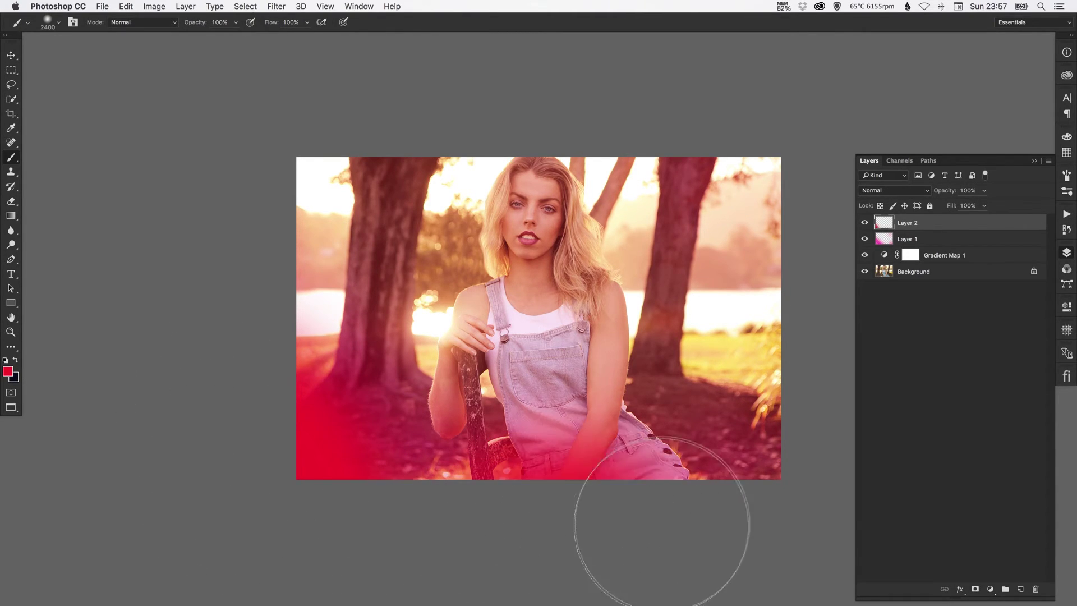
{"action": "mouse_move", "coordinate": [272, 176]}
{"action": "left_mouse_down"}
{"action": "mouse_move", "coordinate": [360, 128]}
{"action": "mouse_move", "coordinate": [257, 216]}
{"action": "mouse_move", "coordinate": [361, 126]}
{"action": "mouse_move", "coordinate": [235, 220]}
{"action": "mouse_move", "coordinate": [284, 169]}
{"action": "left_mouse_up"}
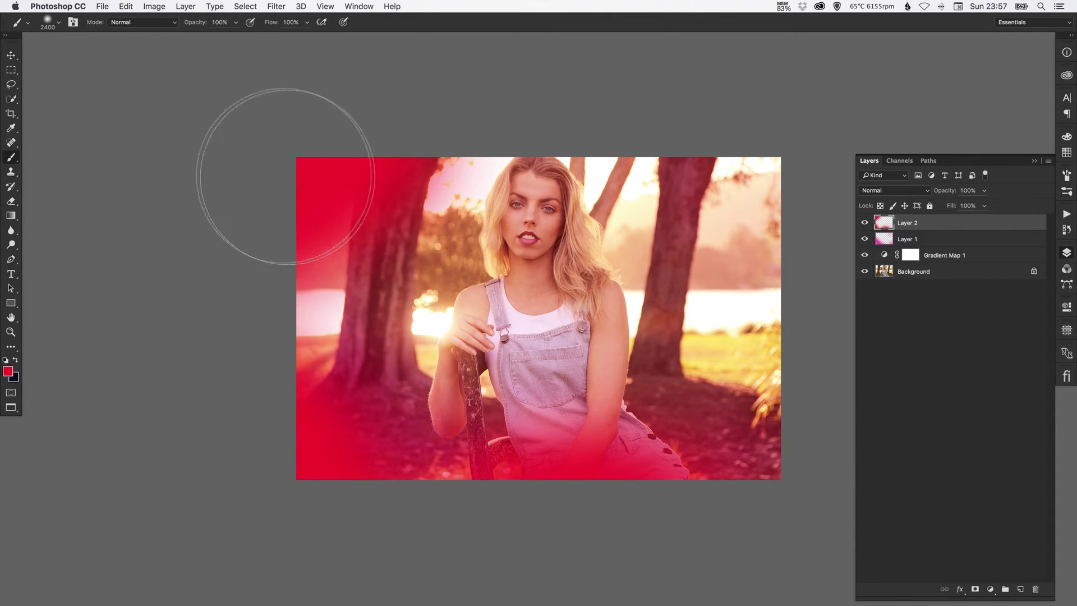
Try Screen, Overlay, Soft Light and Lighten on Layer 2, settling on Screen
{"action": "left_click", "coordinate": [909, 192]}
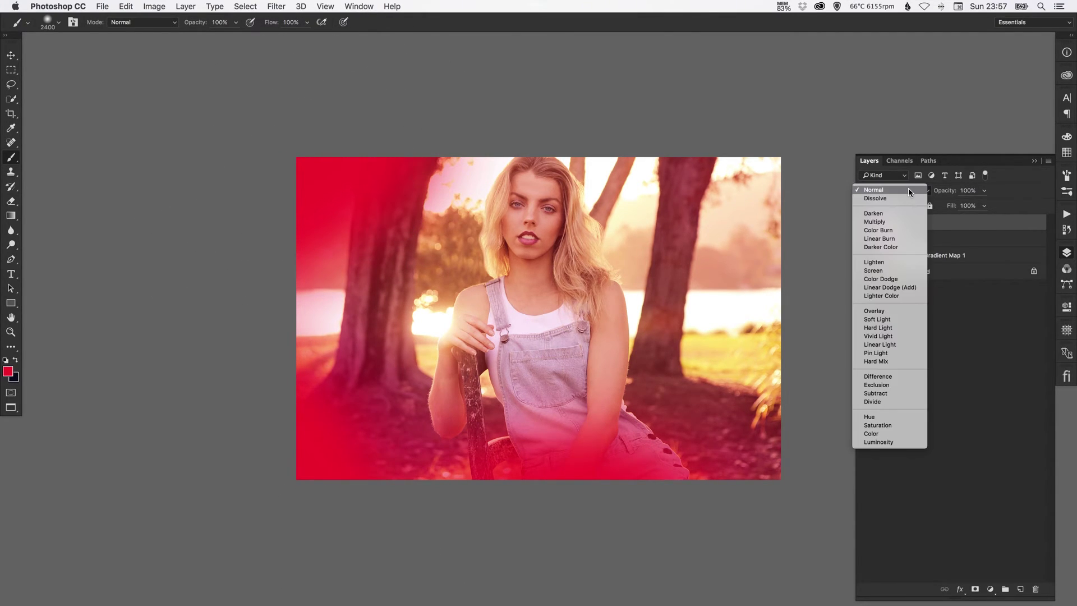
{"action": "left_click", "coordinate": [905, 268]}
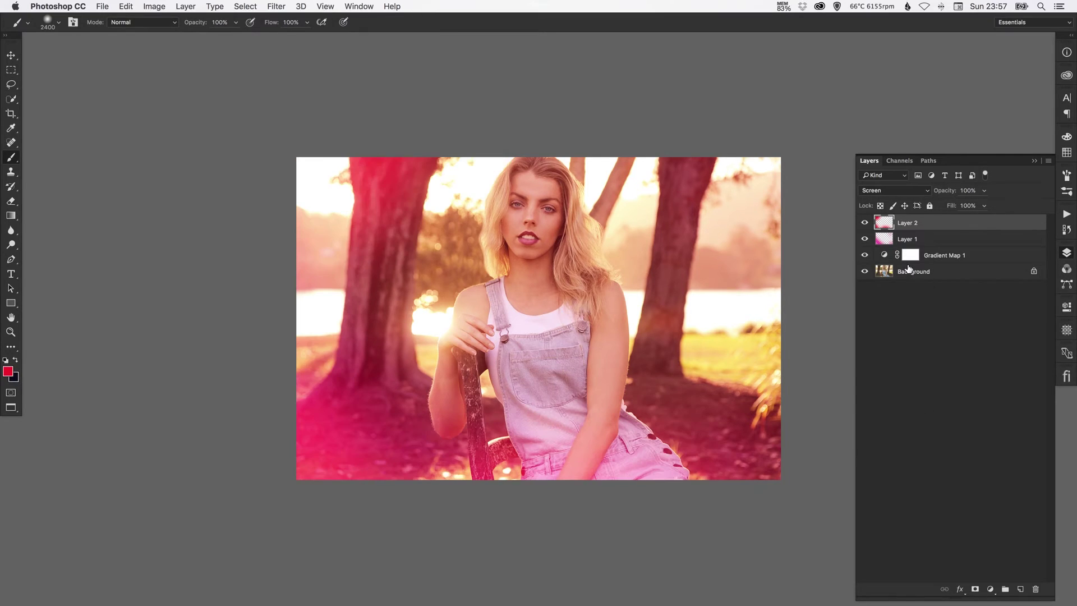
{"action": "left_click", "coordinate": [865, 222]}
{"action": "left_click", "coordinate": [865, 223]}
{"action": "left_click", "coordinate": [892, 190]}
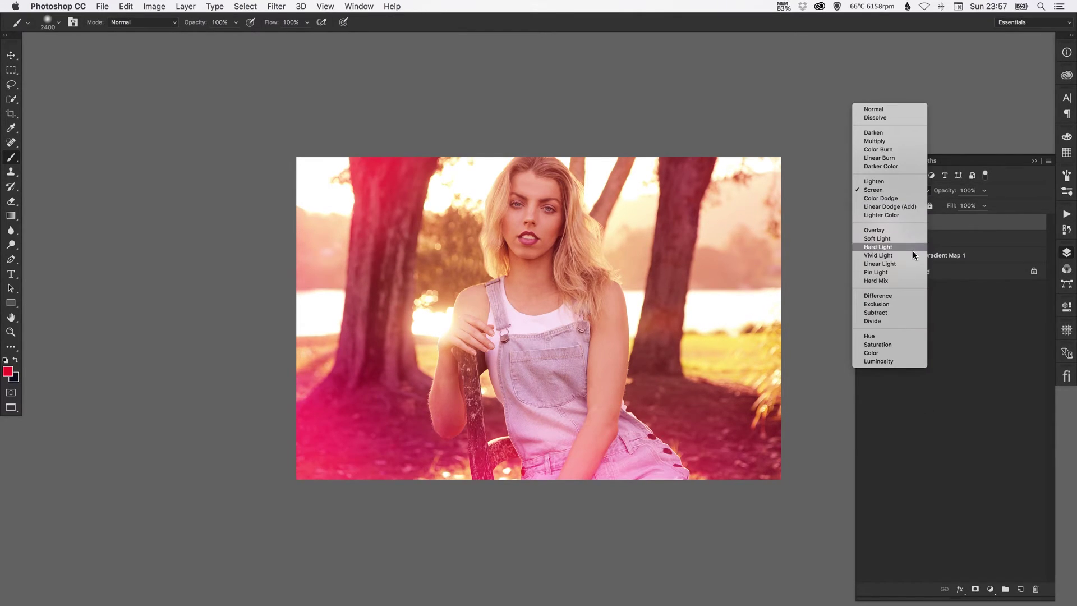
{"action": "left_click", "coordinate": [897, 228]}
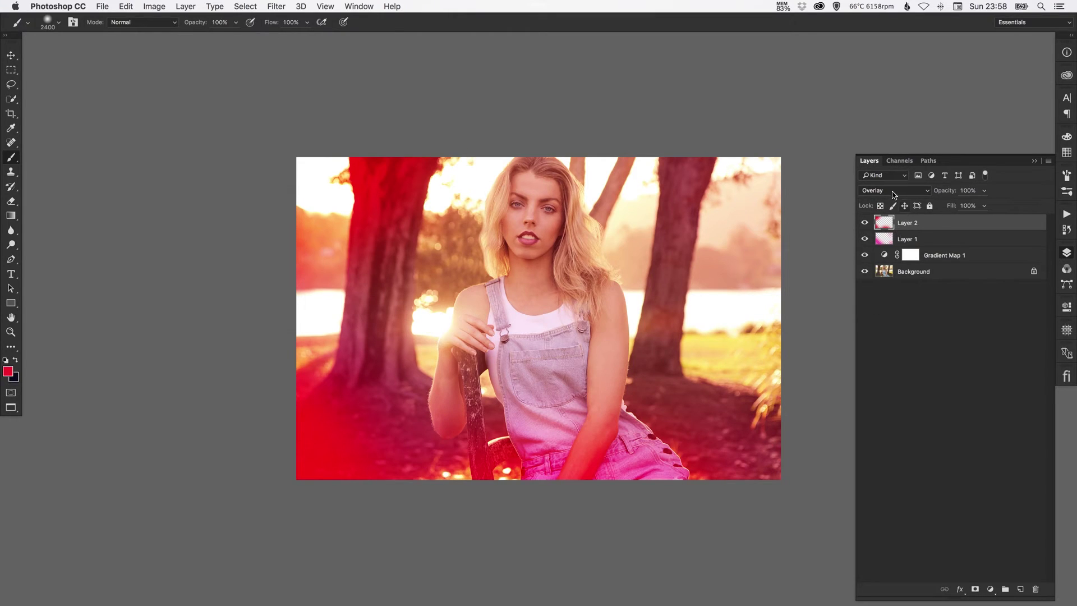
{"action": "left_click", "coordinate": [890, 191]}
{"action": "left_click", "coordinate": [887, 198]}
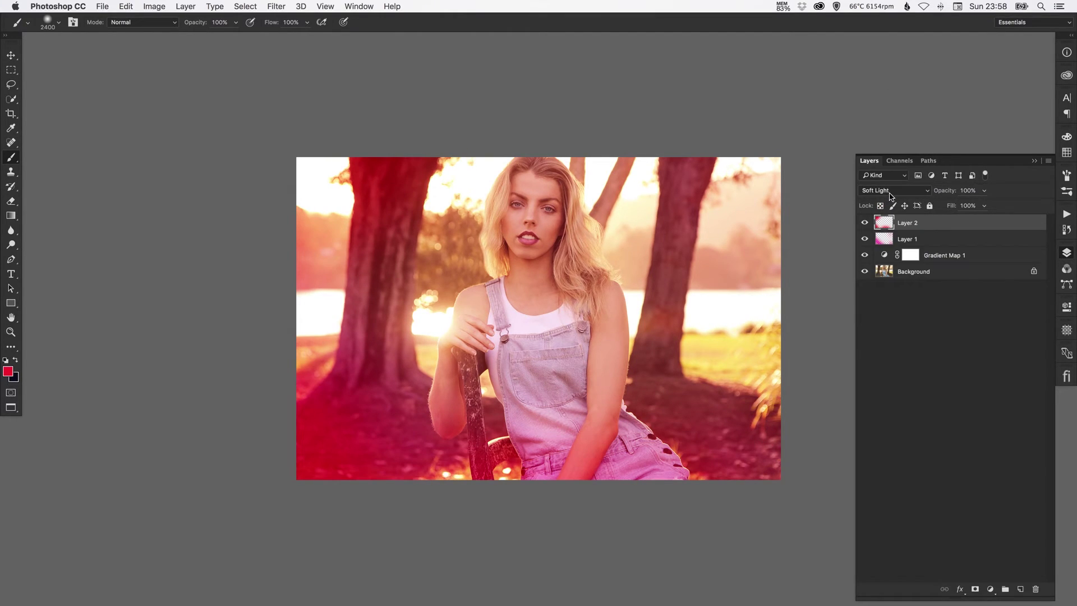
{"action": "left_click", "coordinate": [890, 191]}
{"action": "left_click", "coordinate": [891, 135]}
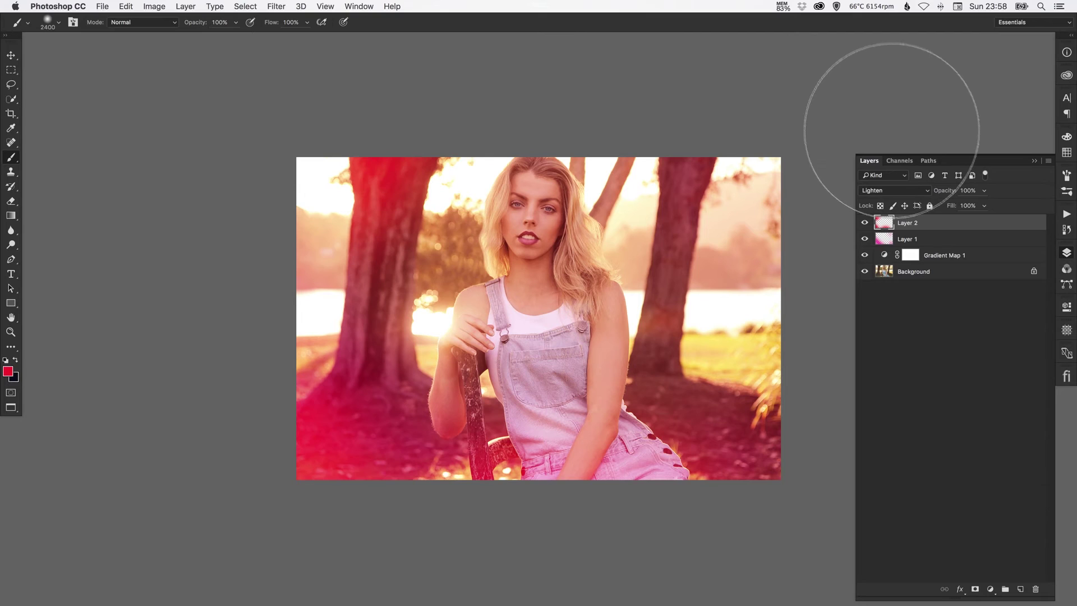
{"action": "left_click", "coordinate": [889, 192]}
{"action": "left_click", "coordinate": [887, 198]}
Lower Layer 2's opacity to 47%, compare its visibility, and fit the photo to the window
{"action": "left_click", "coordinate": [983, 190]}
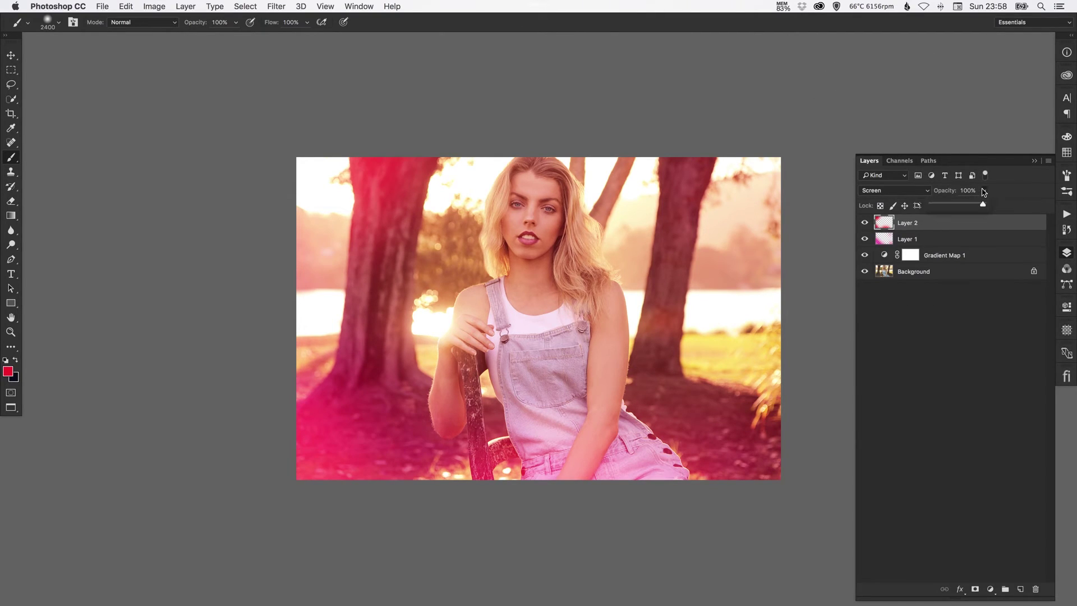
{"action": "left_click_drag", "start_coordinate": [960, 206], "coordinate": [952, 211]}
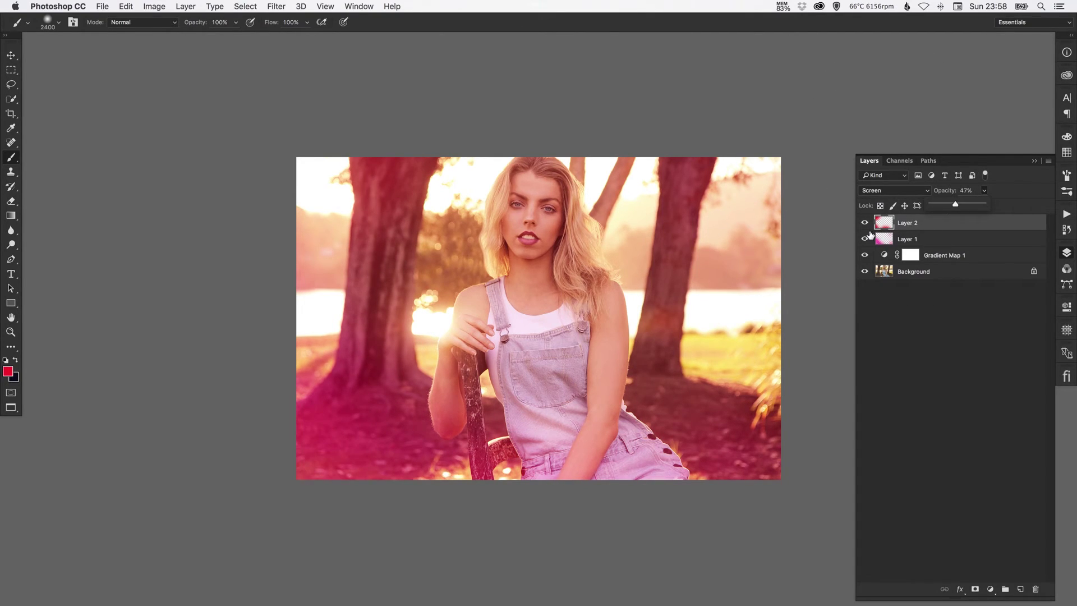
{"action": "left_click", "coordinate": [865, 223]}
{"action": "left_click", "coordinate": [865, 224]}
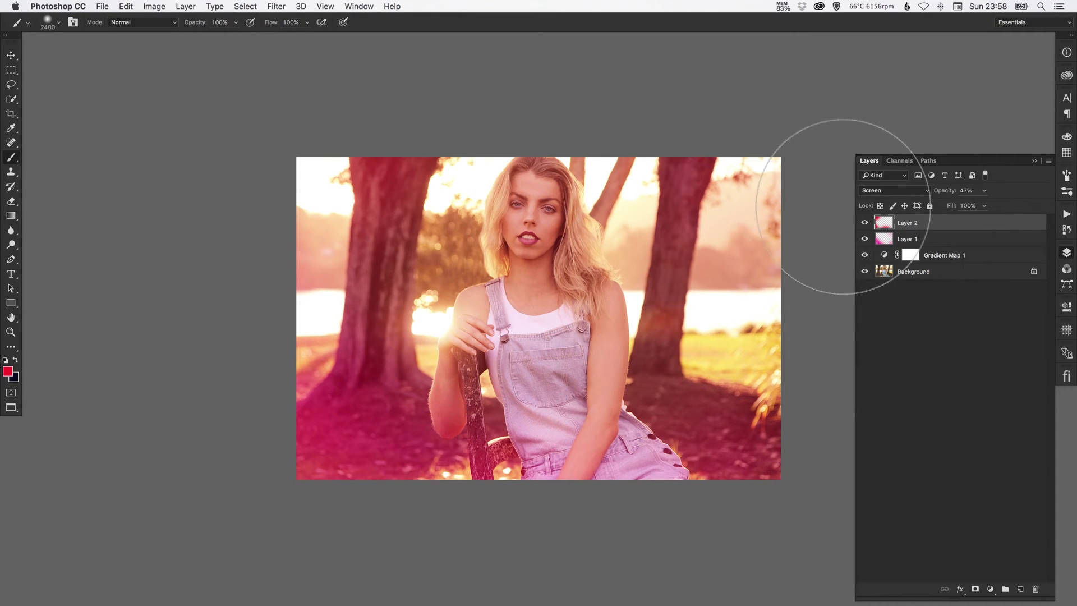
{"action": "key", "text": "v"}
{"action": "key", "text": "super+0"}
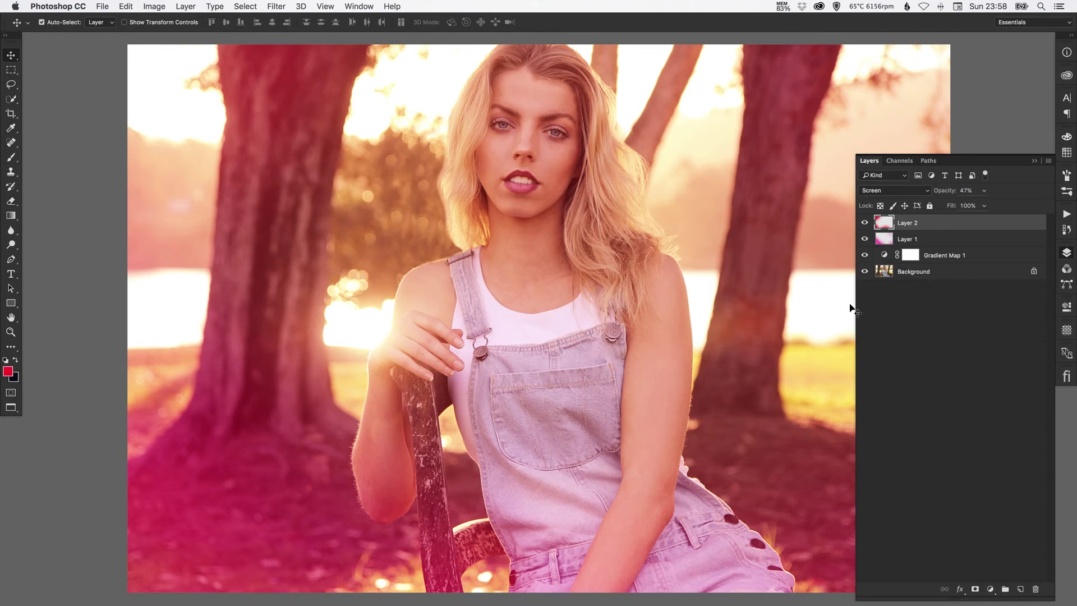
Group Layer 2, Layer 1 and Gradient Map 1 into a single layer group
{"action": "left_click_drag", "start_coordinate": [855, 296], "coordinate": [916, 297]}
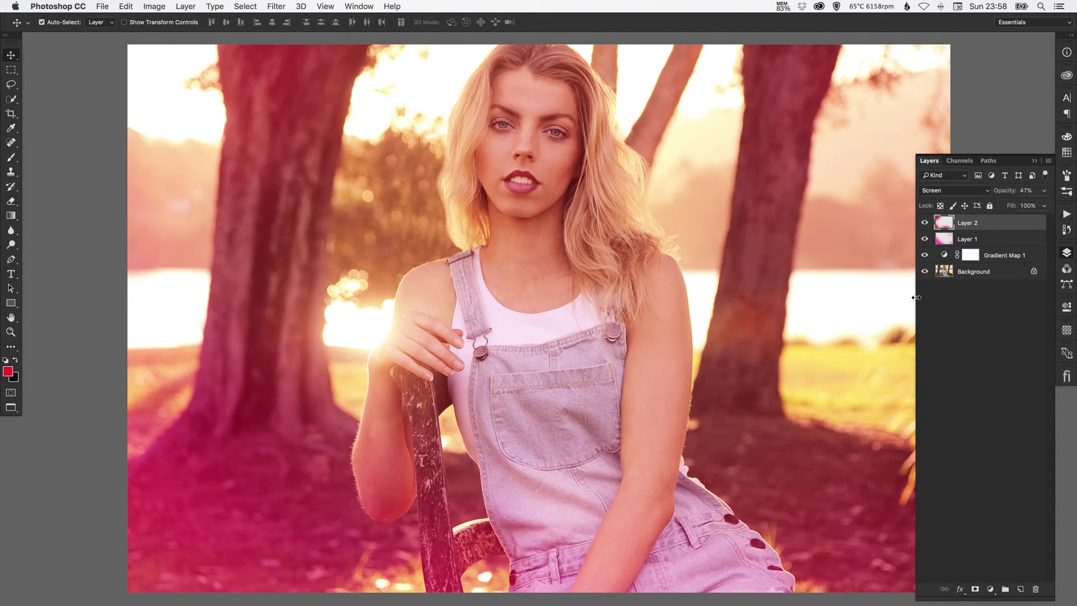
{"action": "left_click", "coordinate": [1004, 255], "text": "shift"}
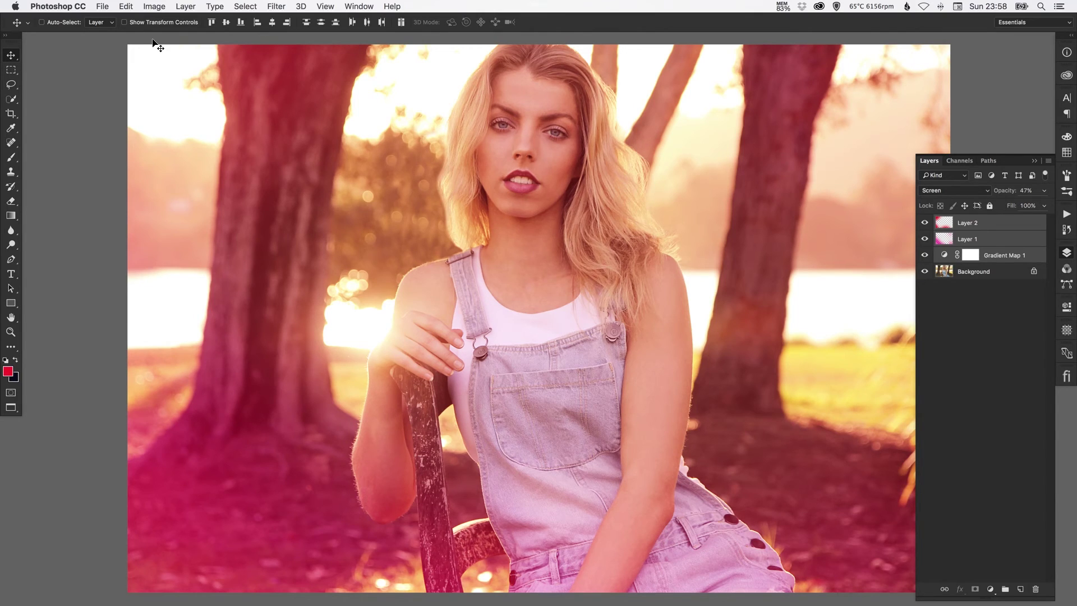
{"action": "key", "text": "super+g"}
Rename the group to 'Filter' and toggle its visibility off and on to compare
{"action": "double_click", "coordinate": [972, 221]}
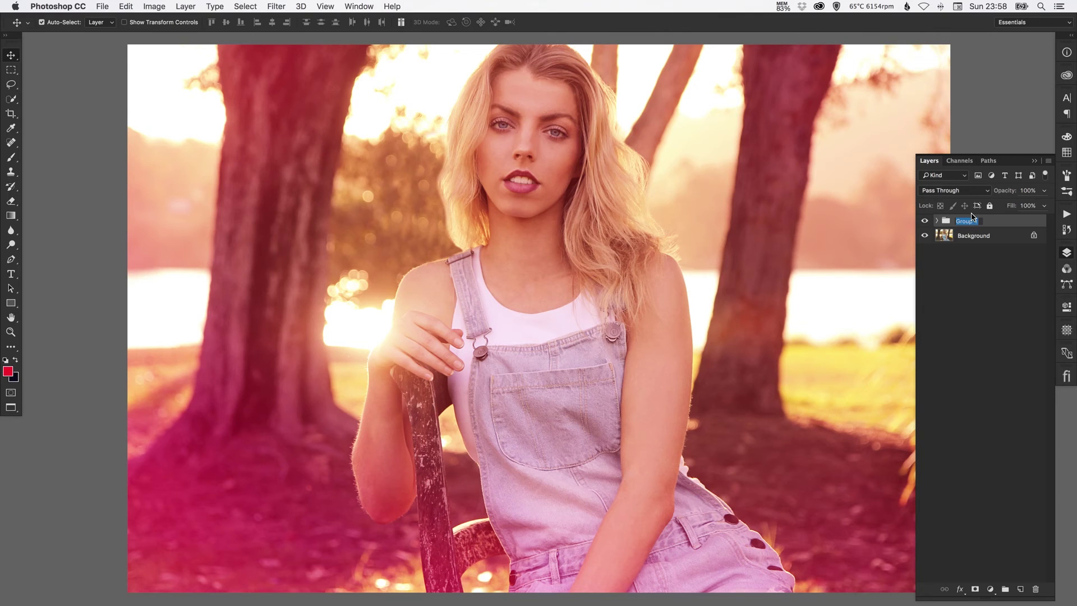
{"action": "type", "text": "Filter"}
{"action": "key", "text": "Return"}
{"action": "left_click", "coordinate": [926, 221]}
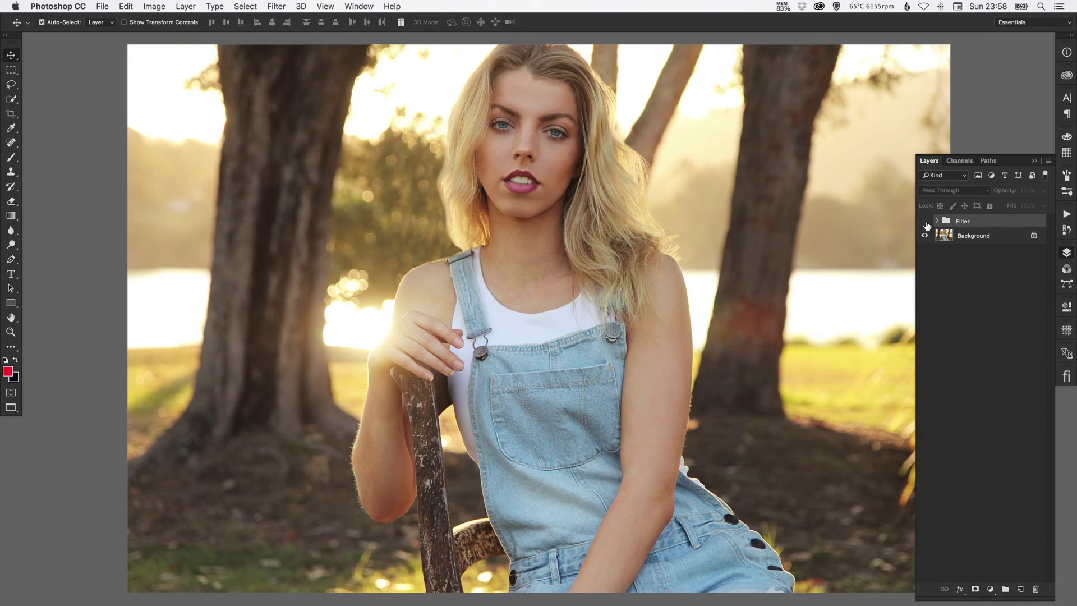
{"action": "left_click", "coordinate": [925, 222]}
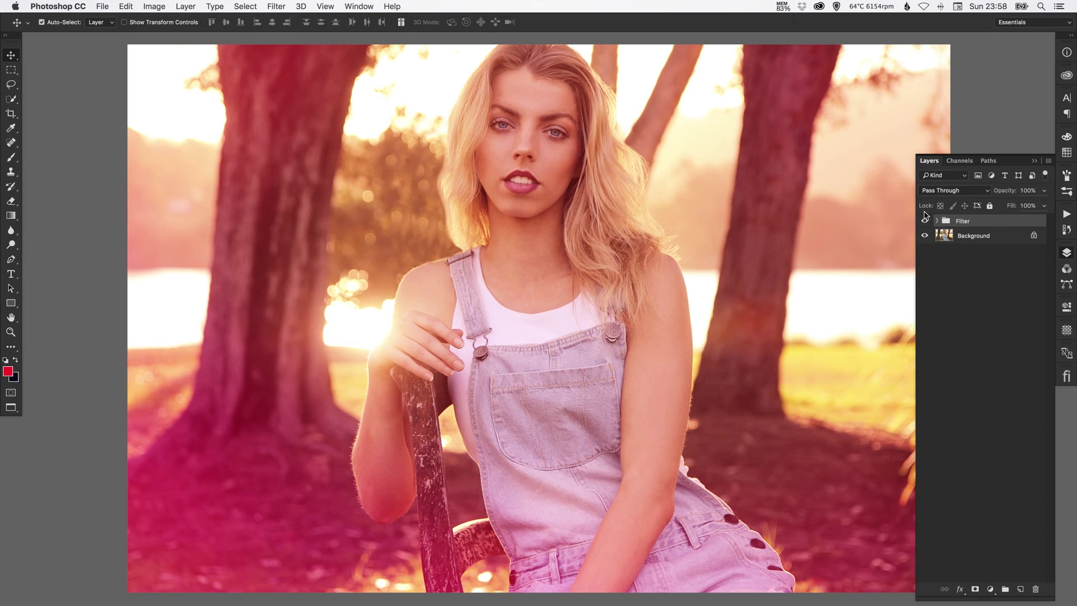